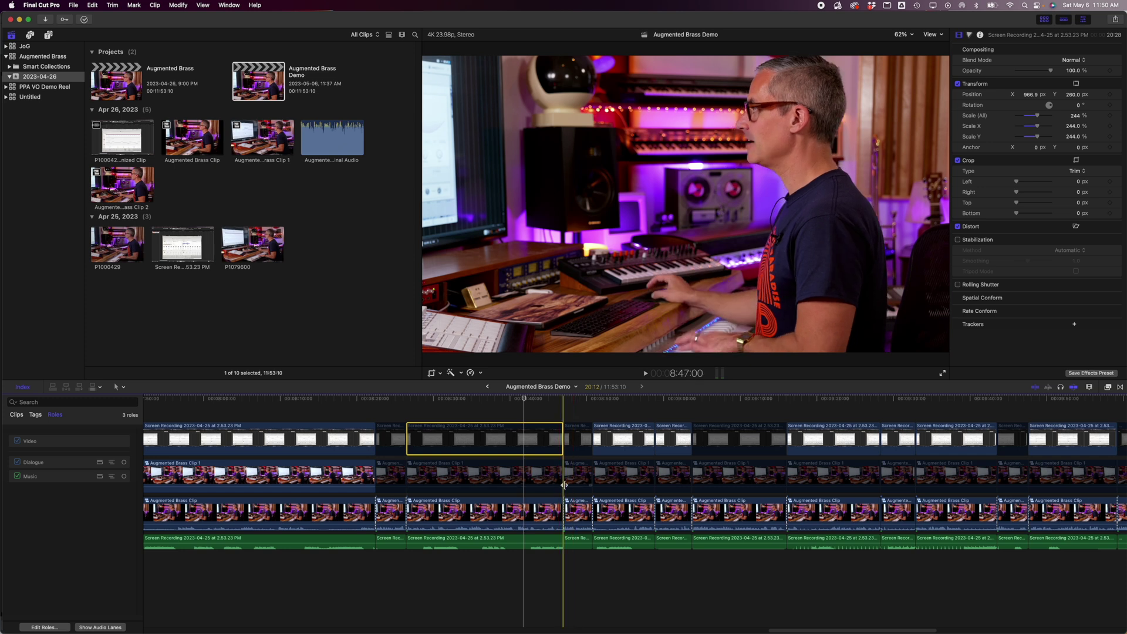
Blade a short section across all stacked clips and drag the cut pieces earlier in the timeline
{"action": "key", "text": "space"}
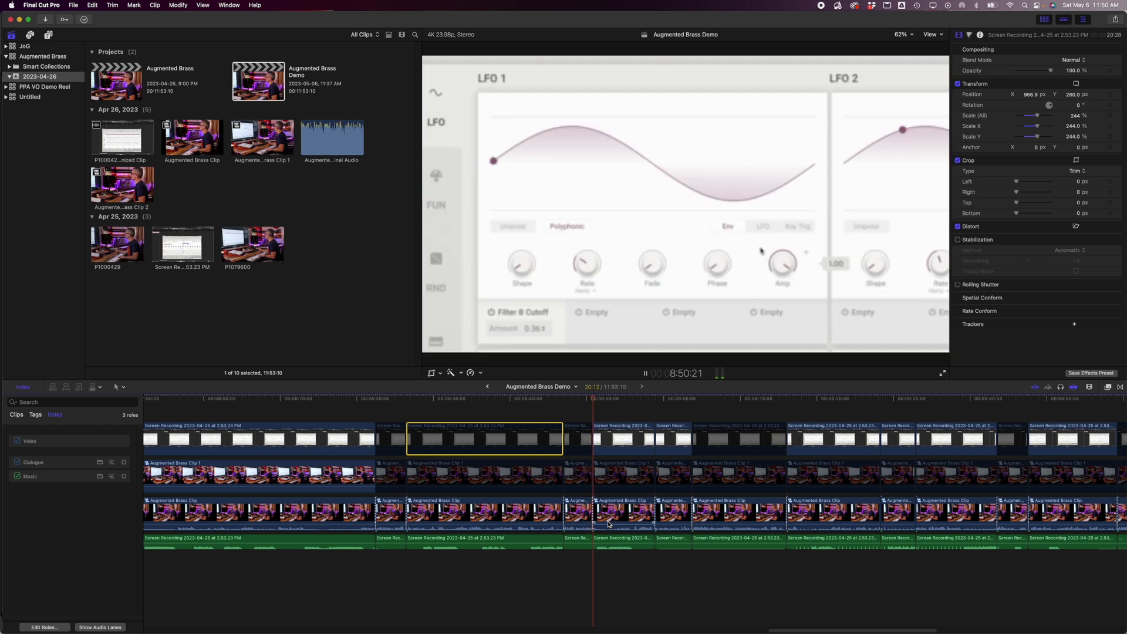
{"action": "key", "text": "super+shift+b"}
{"action": "key", "text": "space"}
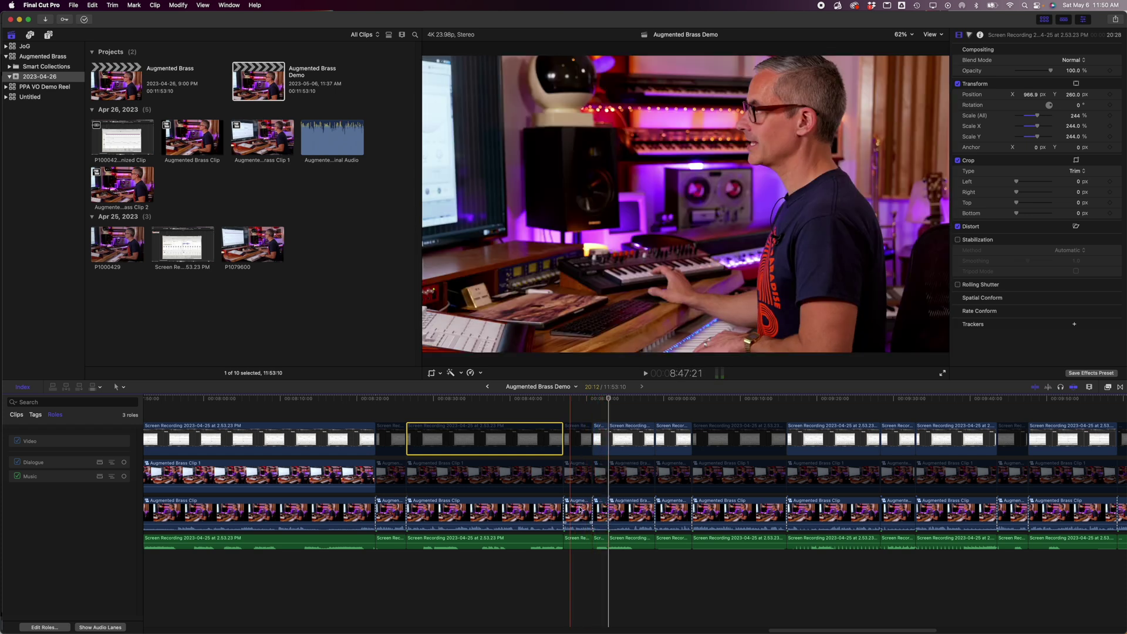
{"action": "left_click_drag", "start_coordinate": [600, 558], "coordinate": [571, 503]}
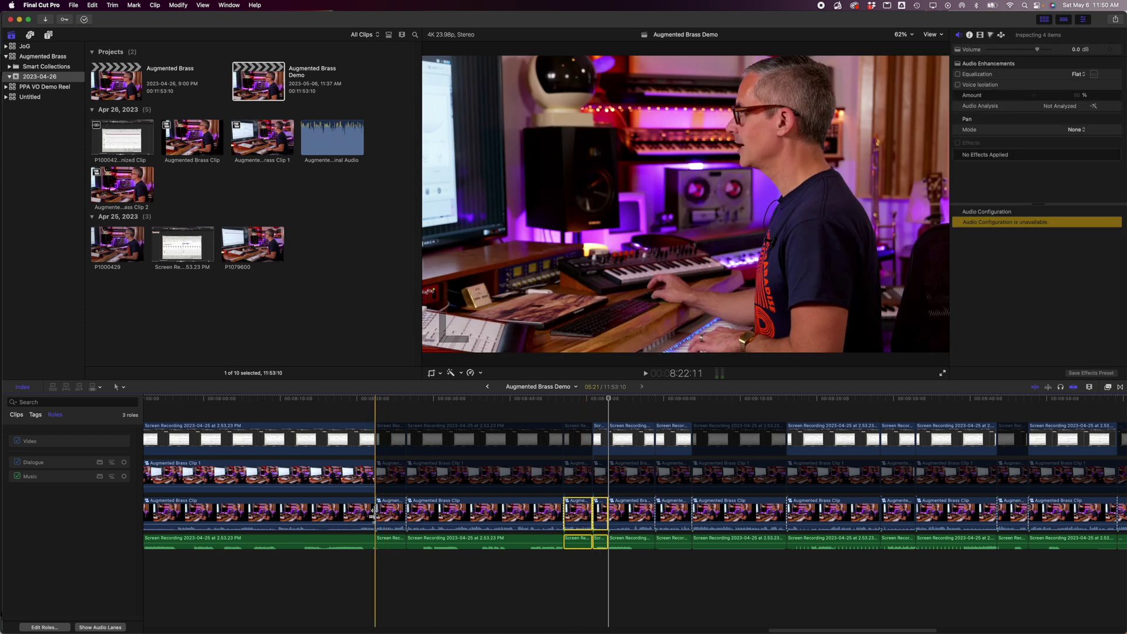
{"action": "key", "text": "space"}
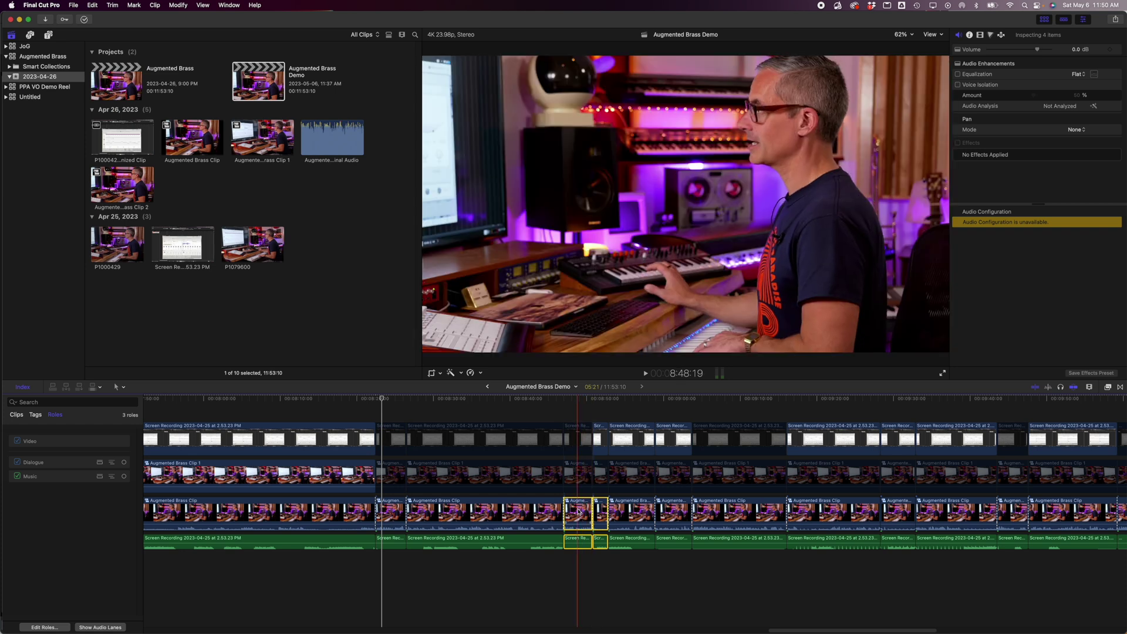
{"action": "left_click_drag", "start_coordinate": [578, 512], "coordinate": [388, 514]}
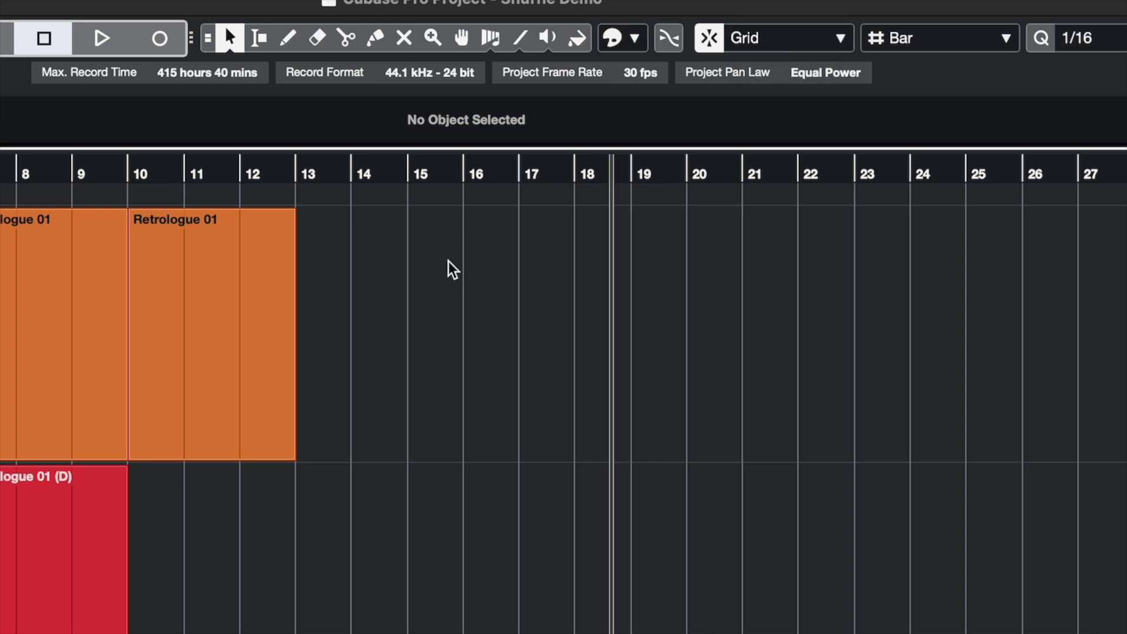
Move the separate Retrologue 01 event to bar 13, then set snapping to Events and then Shuffle
{"action": "left_click_drag", "start_coordinate": [229, 290], "coordinate": [319, 294]}
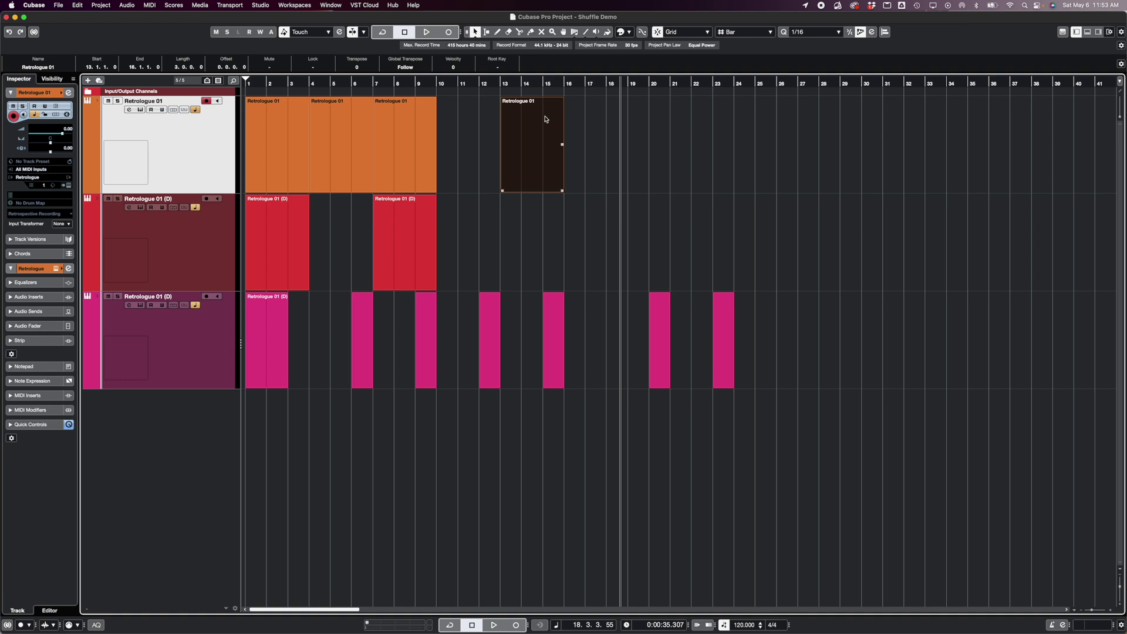
{"action": "mouse_move", "coordinate": [545, 119]}
{"action": "left_mouse_down"}
{"action": "mouse_move", "coordinate": [485, 126]}
{"action": "mouse_move", "coordinate": [535, 127]}
{"action": "left_mouse_up"}
{"action": "left_click", "coordinate": [678, 32]}
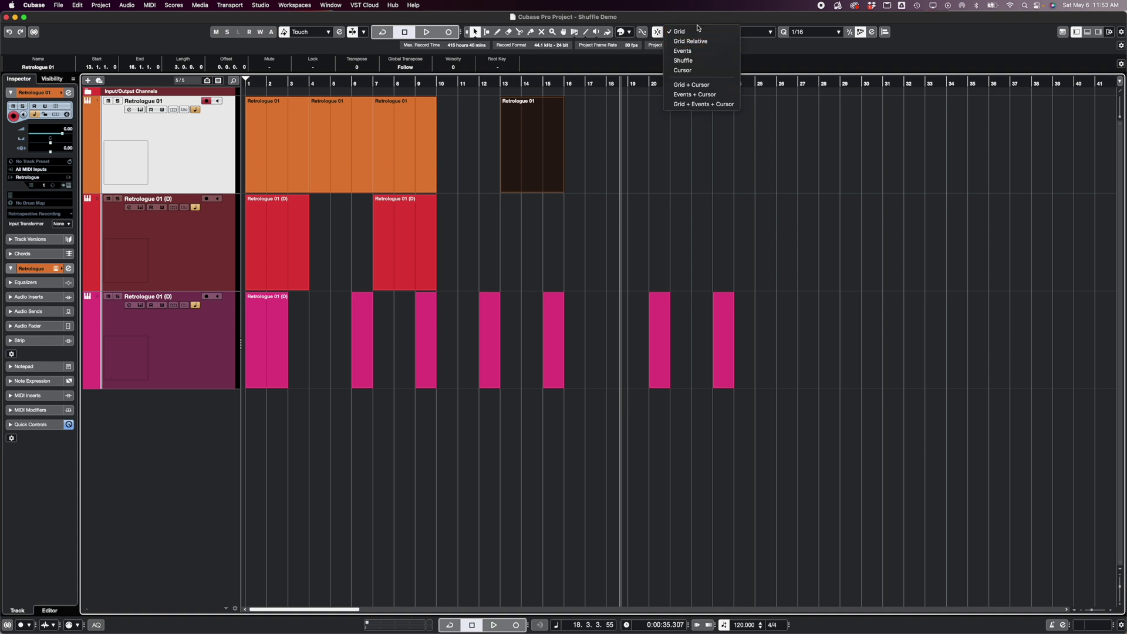
{"action": "left_click", "coordinate": [741, 23]}
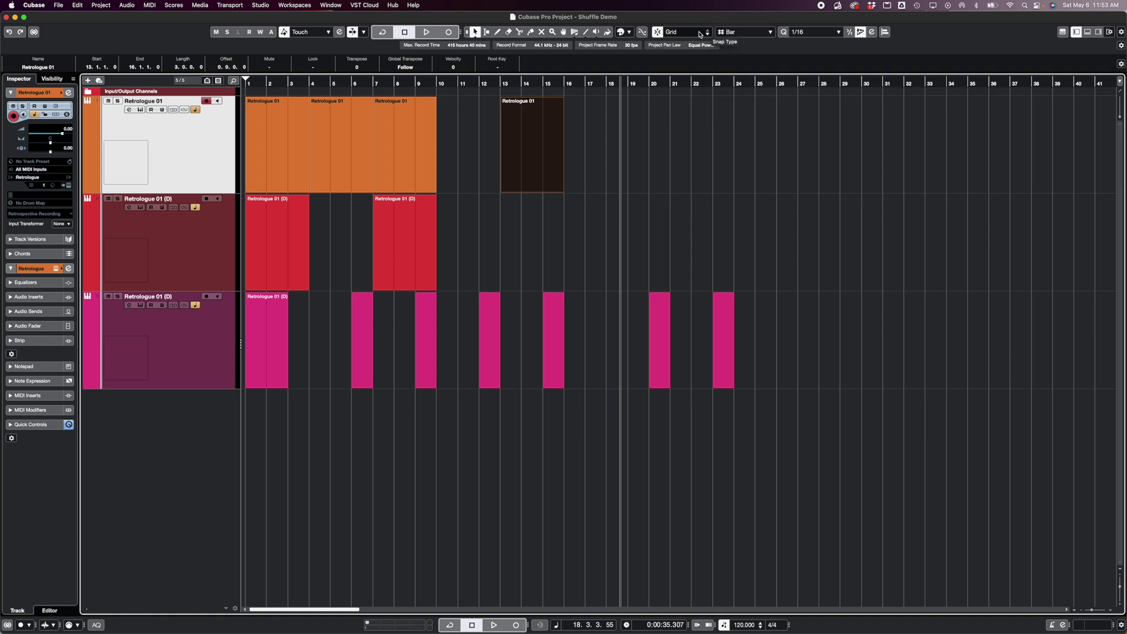
{"action": "left_click", "coordinate": [687, 32]}
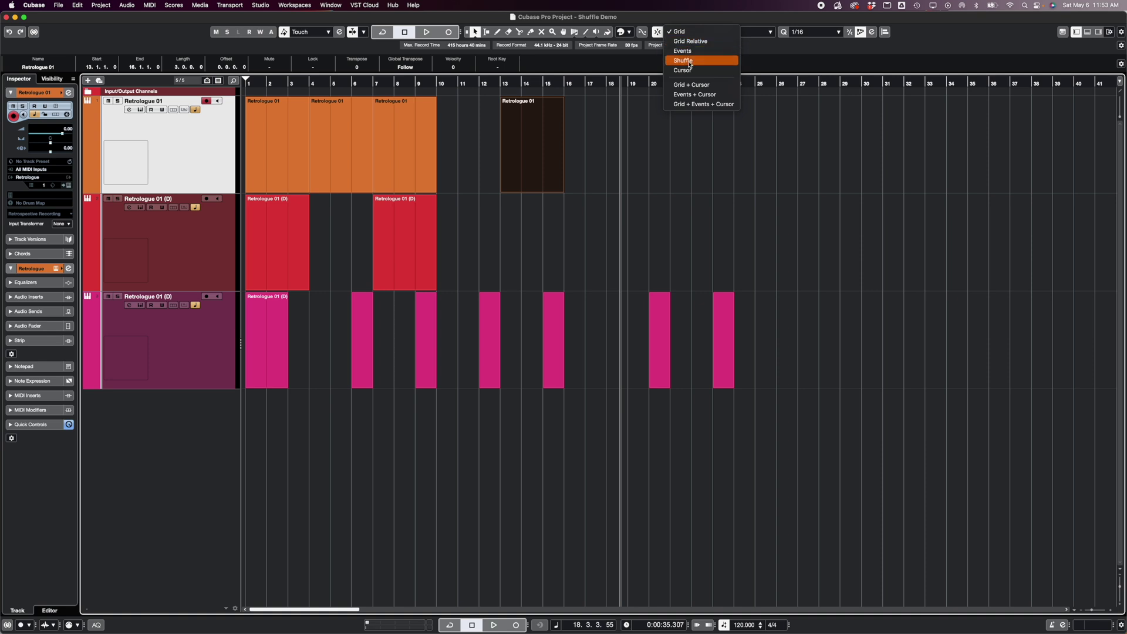
{"action": "left_click", "coordinate": [690, 51]}
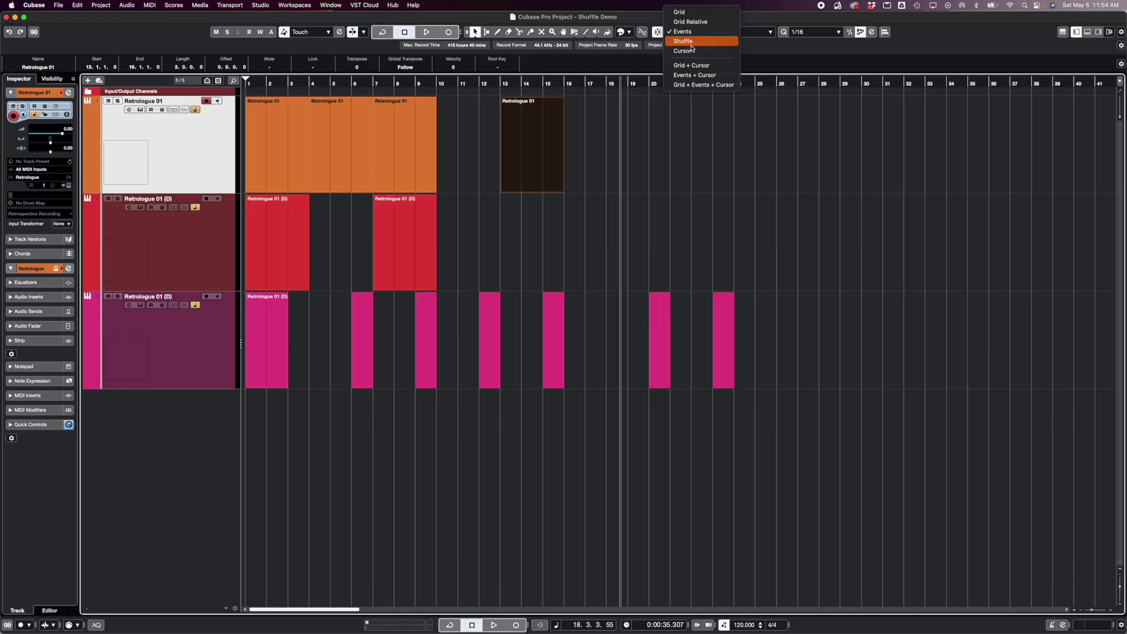
{"action": "left_click", "coordinate": [684, 41]}
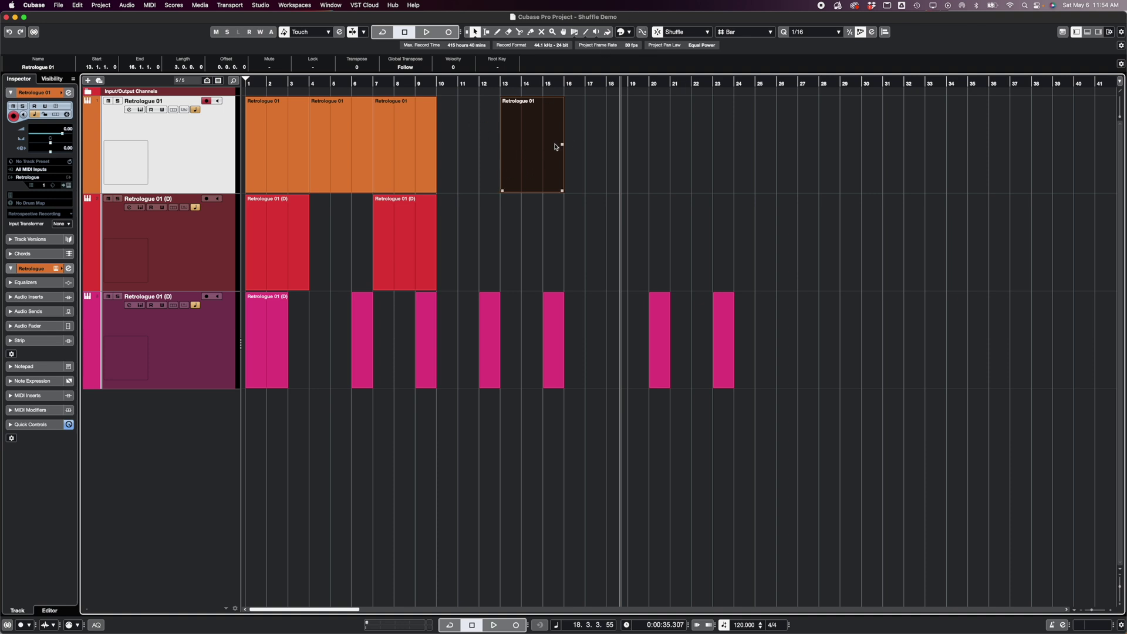
Drag the separate Retrologue 01 event back left so it butts against the orange bar 7–10 event
{"action": "left_click_drag", "start_coordinate": [555, 147], "coordinate": [479, 133]}
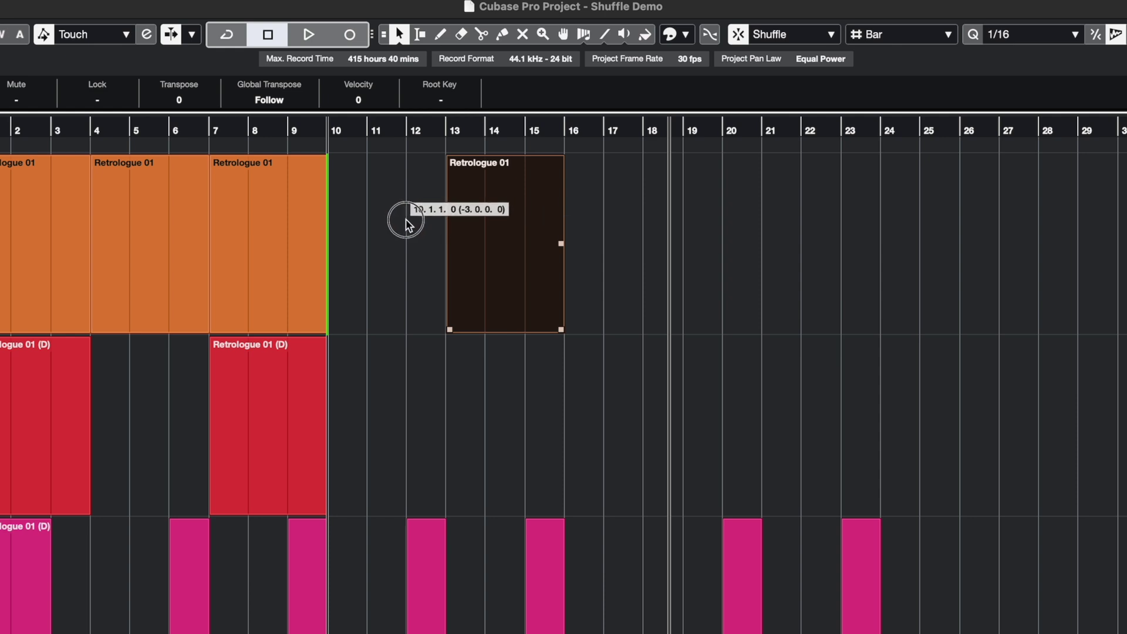
{"action": "left_click_drag", "start_coordinate": [406, 223], "coordinate": [528, 210]}
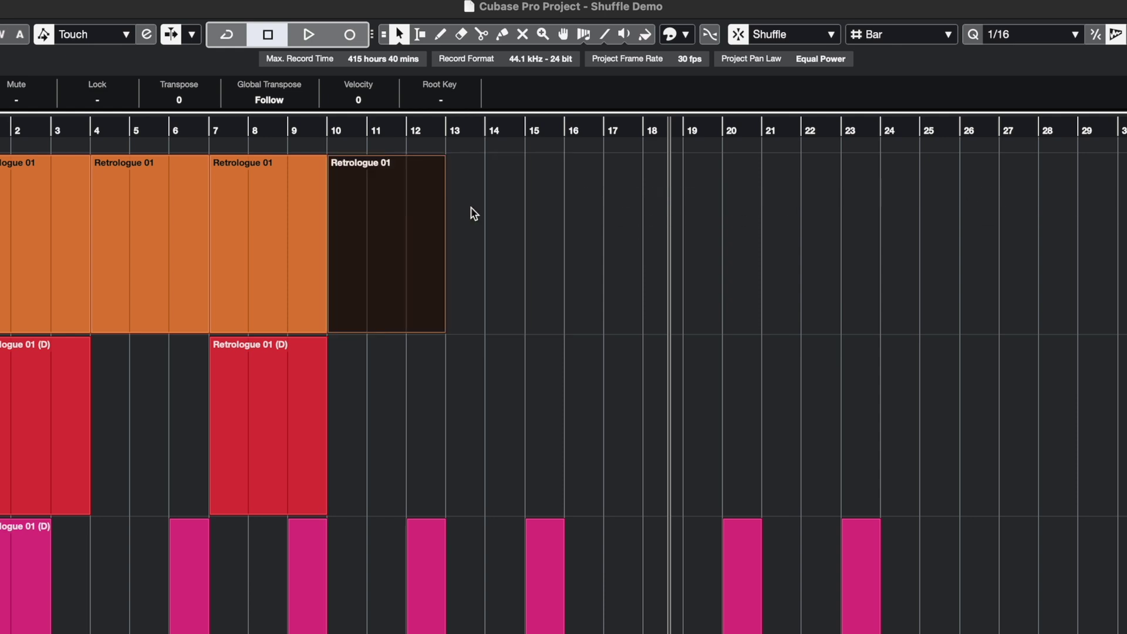
{"action": "left_click", "coordinate": [324, 182]}
{"action": "left_click", "coordinate": [331, 227]}
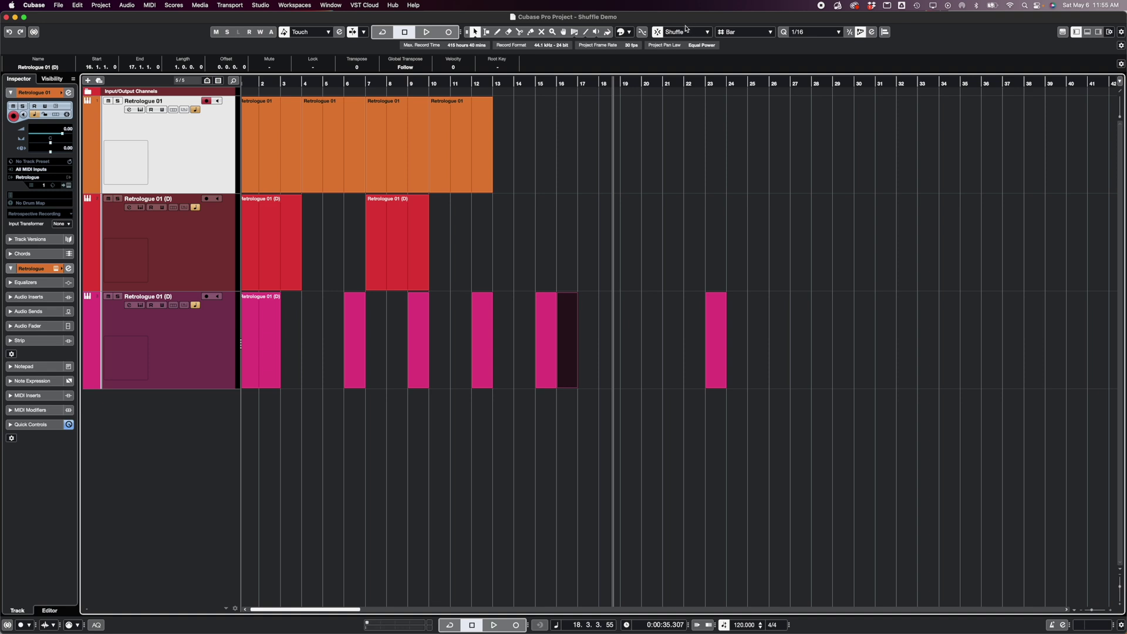
Set snapping back to Grid and move the pink event later on the third track
{"action": "left_click", "coordinate": [685, 34]}
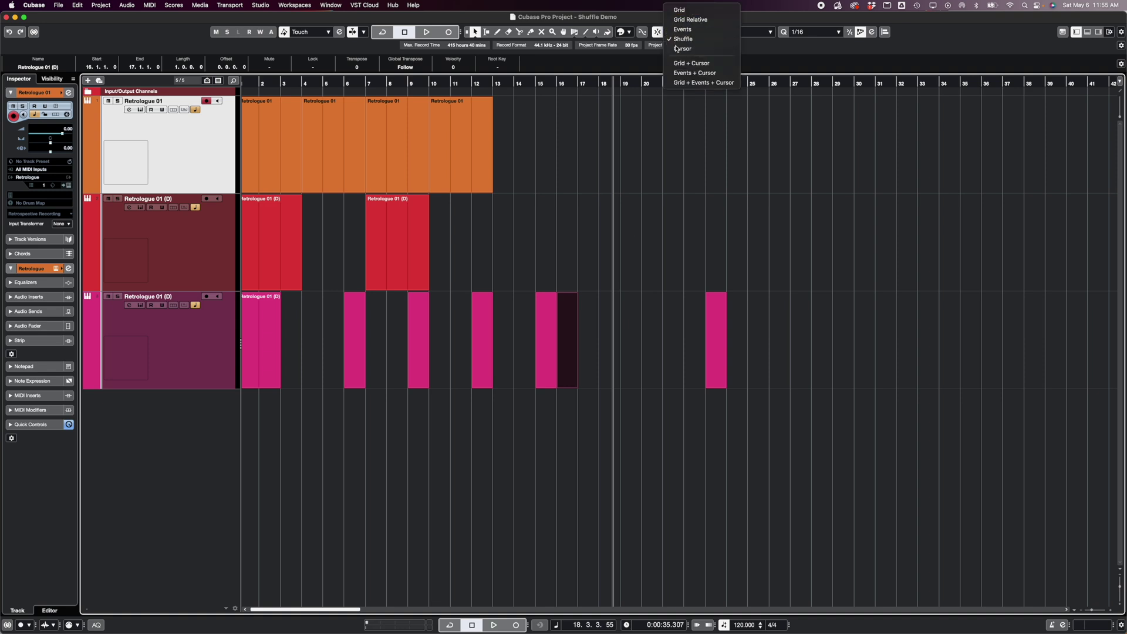
{"action": "left_click", "coordinate": [679, 10]}
{"action": "left_click_drag", "start_coordinate": [574, 317], "coordinate": [635, 324]}
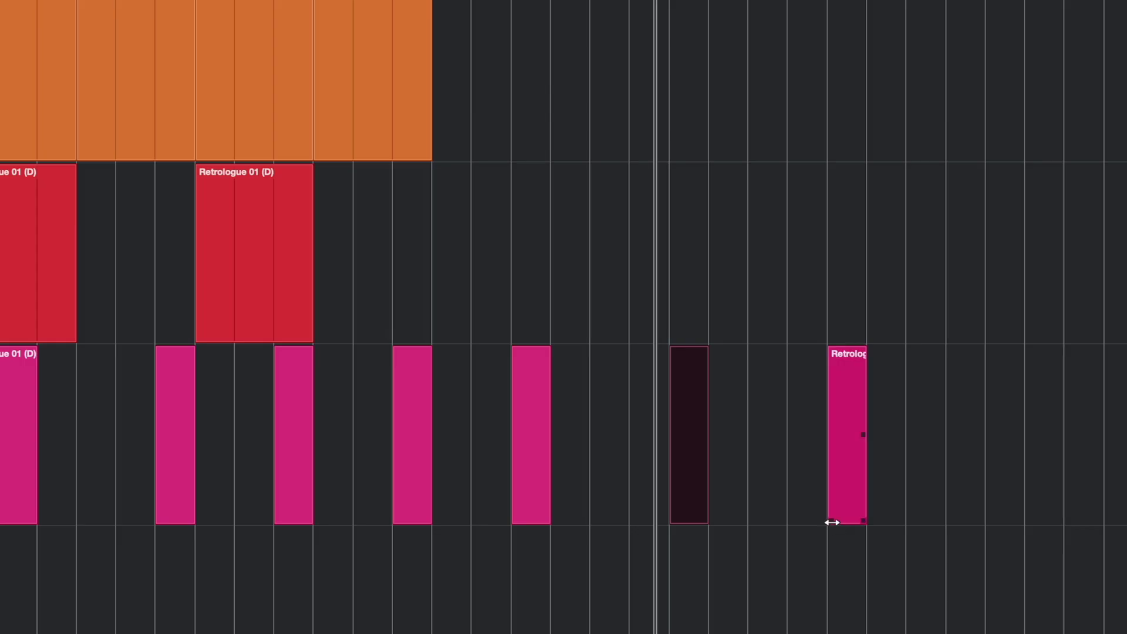
Lengthen the pink events at bar 23 and bar 19 by dragging their edges
{"action": "left_click_drag", "start_coordinate": [832, 521], "coordinate": [813, 522]}
{"action": "left_click", "coordinate": [519, 520]}
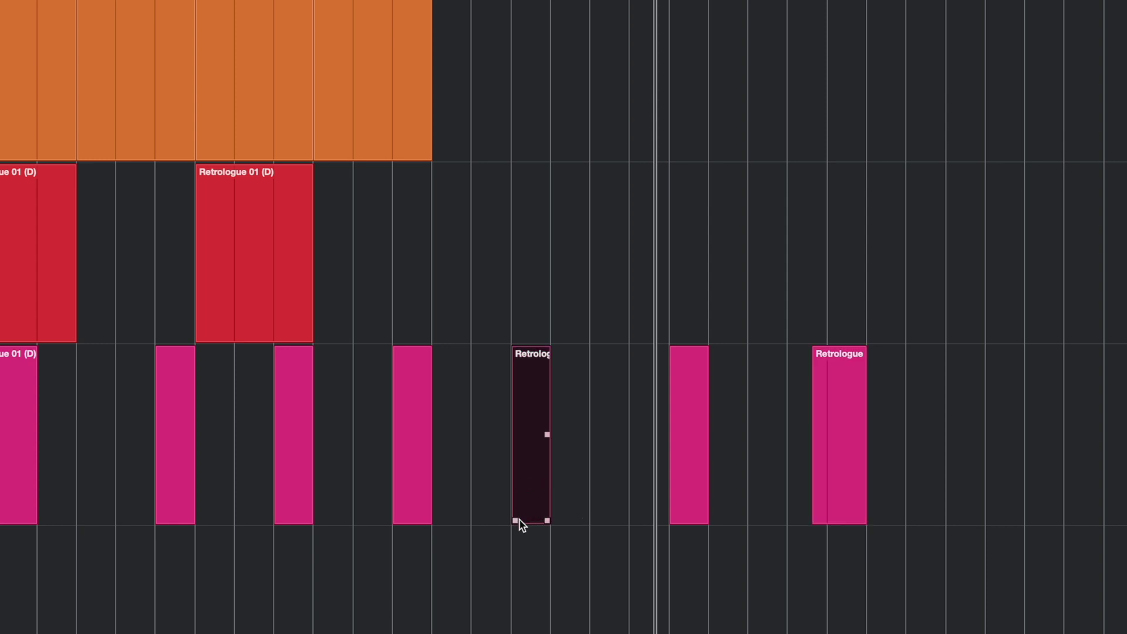
{"action": "left_click_drag", "start_coordinate": [515, 519], "coordinate": [560, 521]}
{"action": "left_click", "coordinate": [679, 481]}
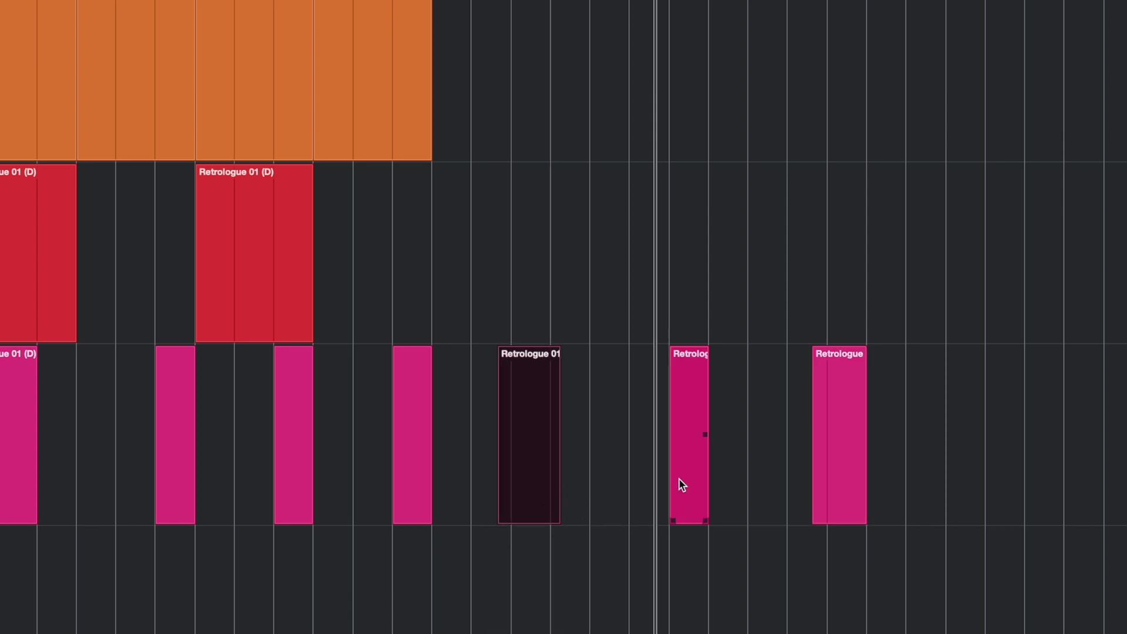
{"action": "left_click_drag", "start_coordinate": [707, 470], "coordinate": [711, 468]}
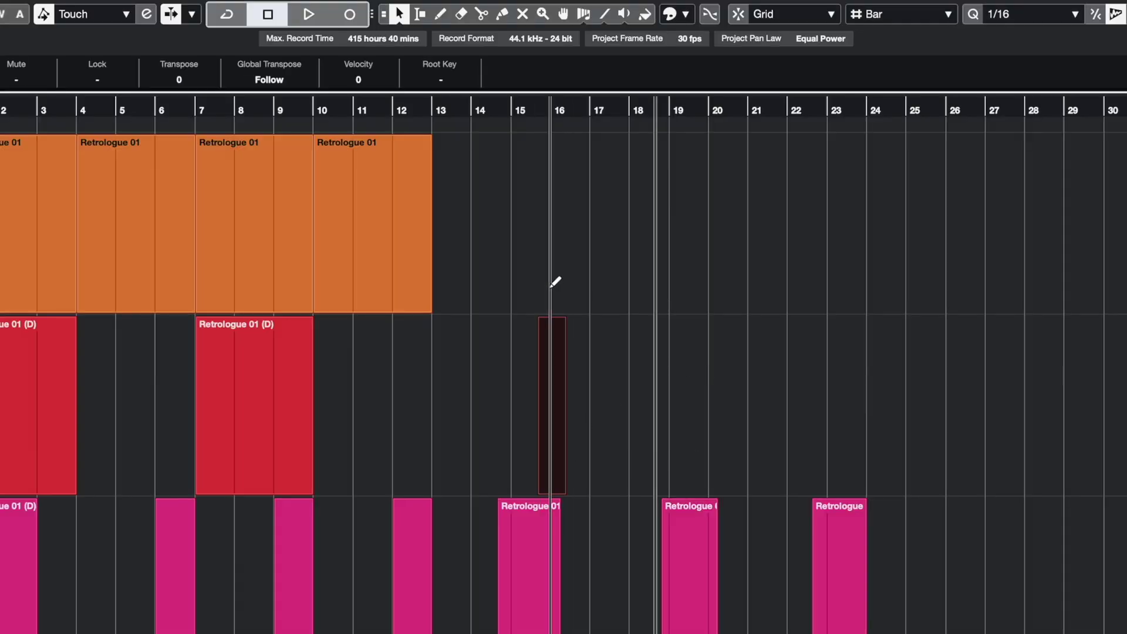
Draw a short part at bar 16, then with Events snapping move the bar-19 pink part toward bar 16
{"action": "left_click_drag", "start_coordinate": [556, 282], "coordinate": [557, 284]}
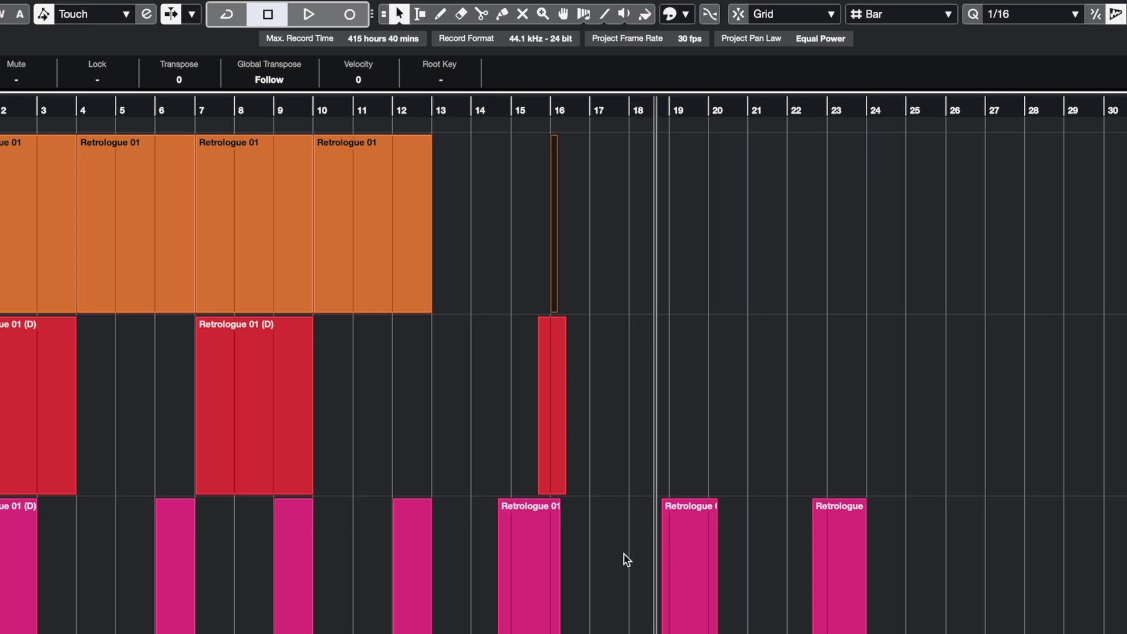
{"action": "left_click", "coordinate": [786, 14]}
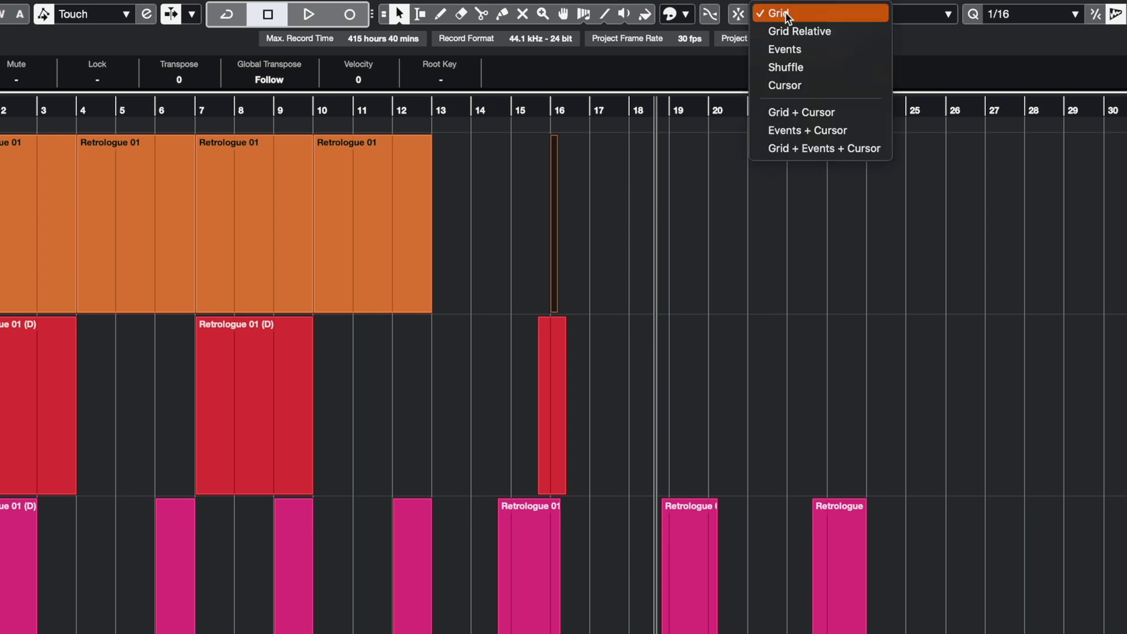
{"action": "left_click", "coordinate": [783, 47]}
{"action": "left_click_drag", "start_coordinate": [684, 536], "coordinate": [591, 535]}
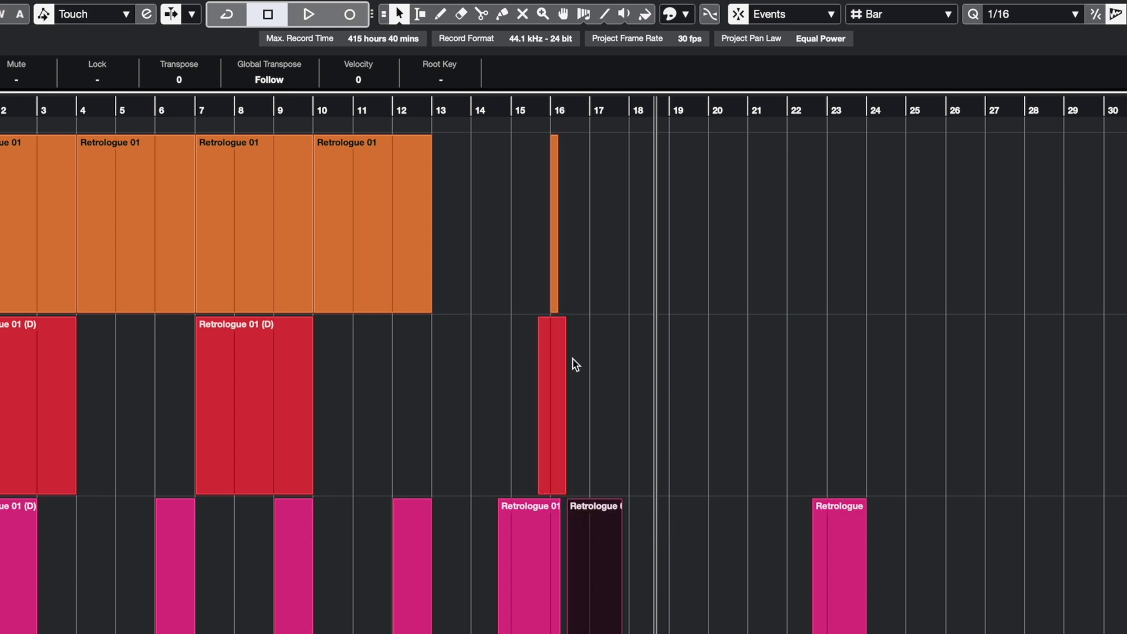
Switch snapping to Shuffle and reposition the selected pink part on track 3
{"action": "left_click", "coordinate": [774, 14]}
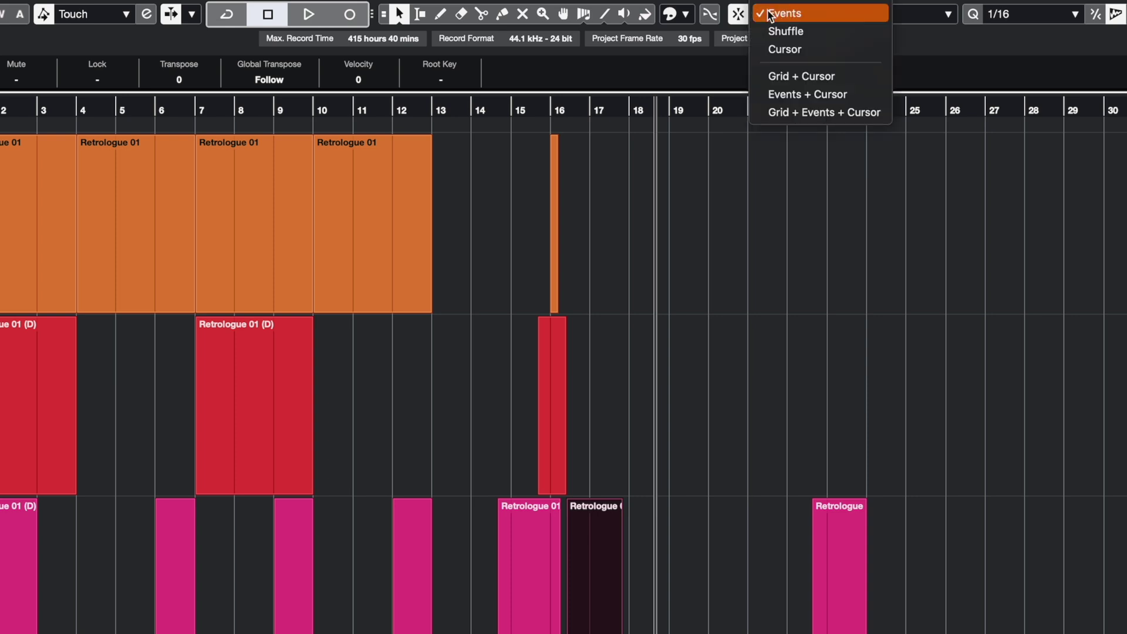
{"action": "left_click", "coordinate": [776, 30]}
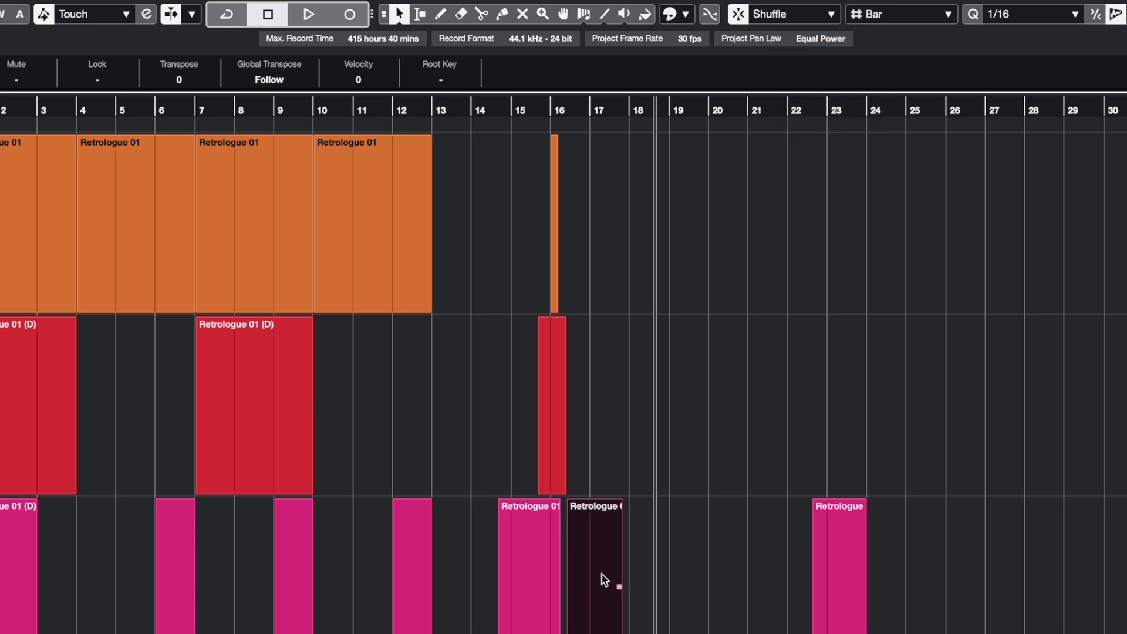
{"action": "left_click_drag", "start_coordinate": [604, 580], "coordinate": [571, 549]}
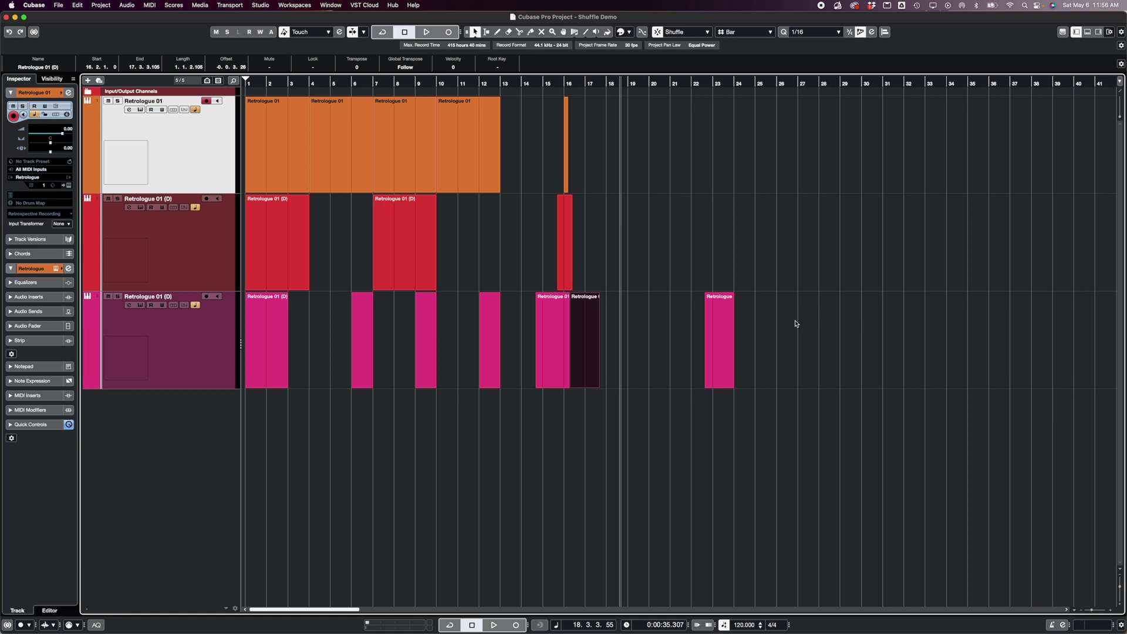
Select the spread-out third-track parts and drag them to bar 3, closing the gaps between them
{"action": "left_click", "coordinate": [780, 323]}
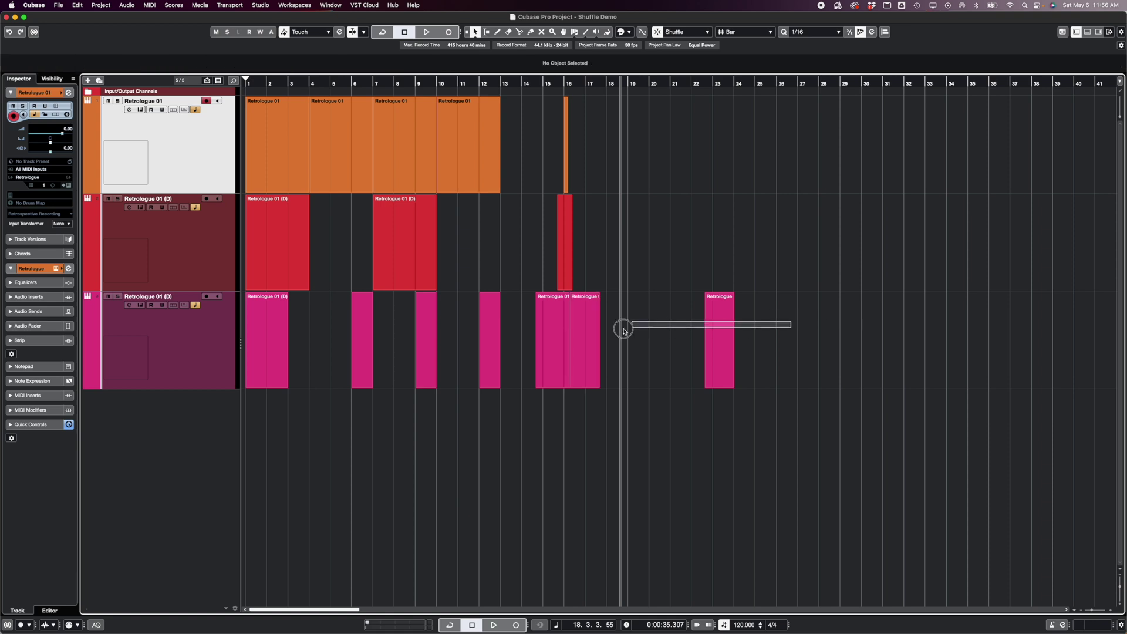
{"action": "left_click_drag", "start_coordinate": [351, 345], "coordinate": [337, 353]}
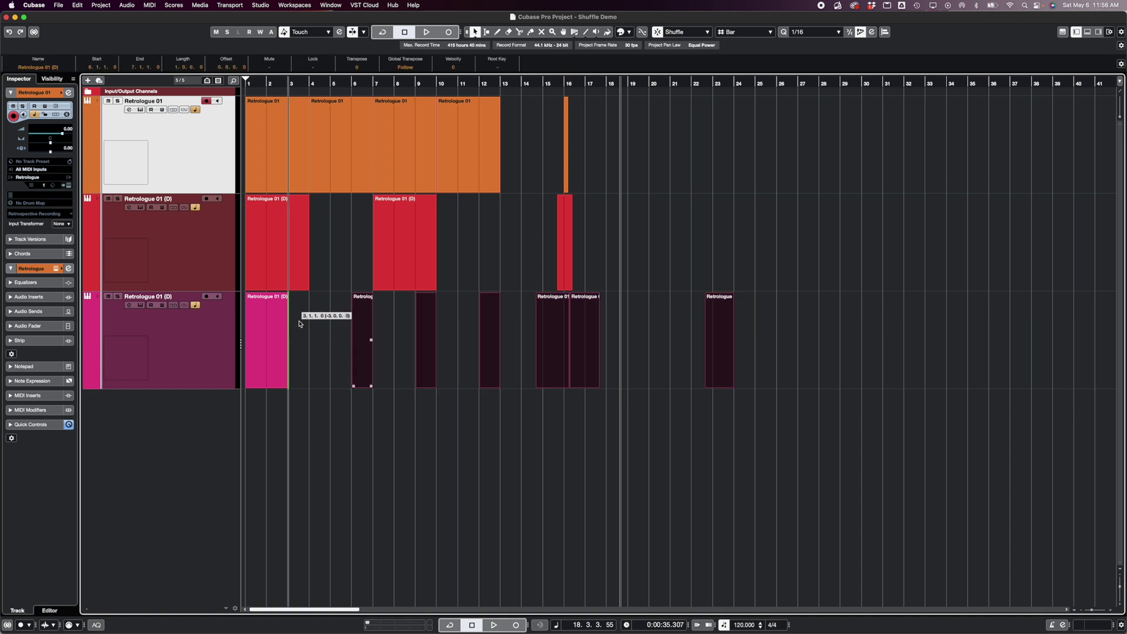
{"action": "left_click_drag", "start_coordinate": [300, 324], "coordinate": [299, 324]}
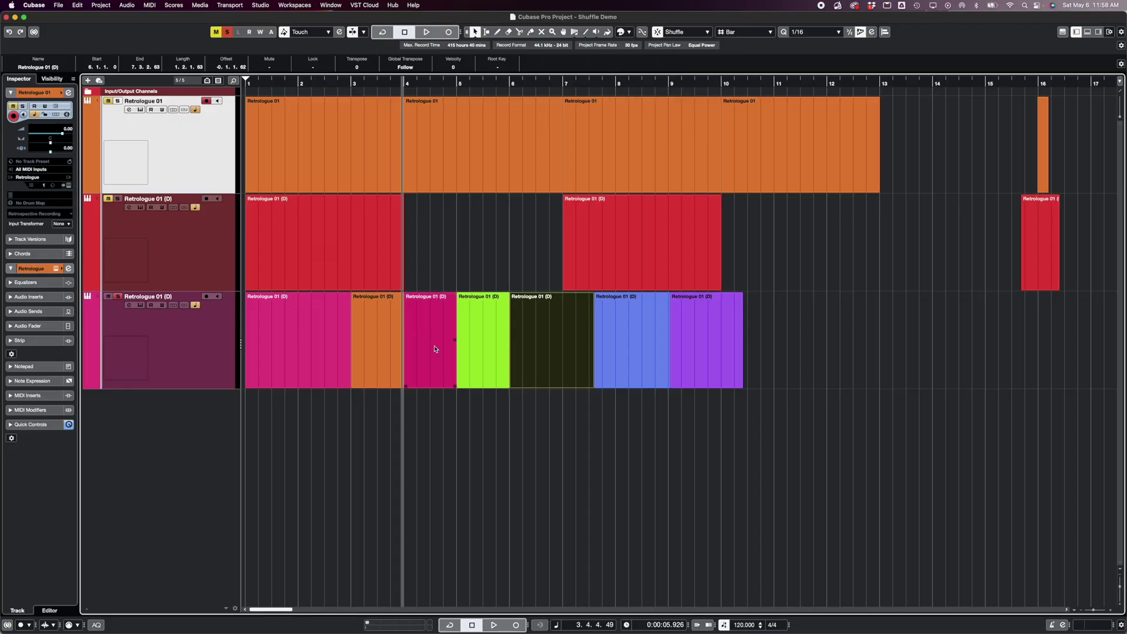
Move the blue event on track 3 ahead of the yellow one
{"action": "left_click", "coordinate": [548, 410]}
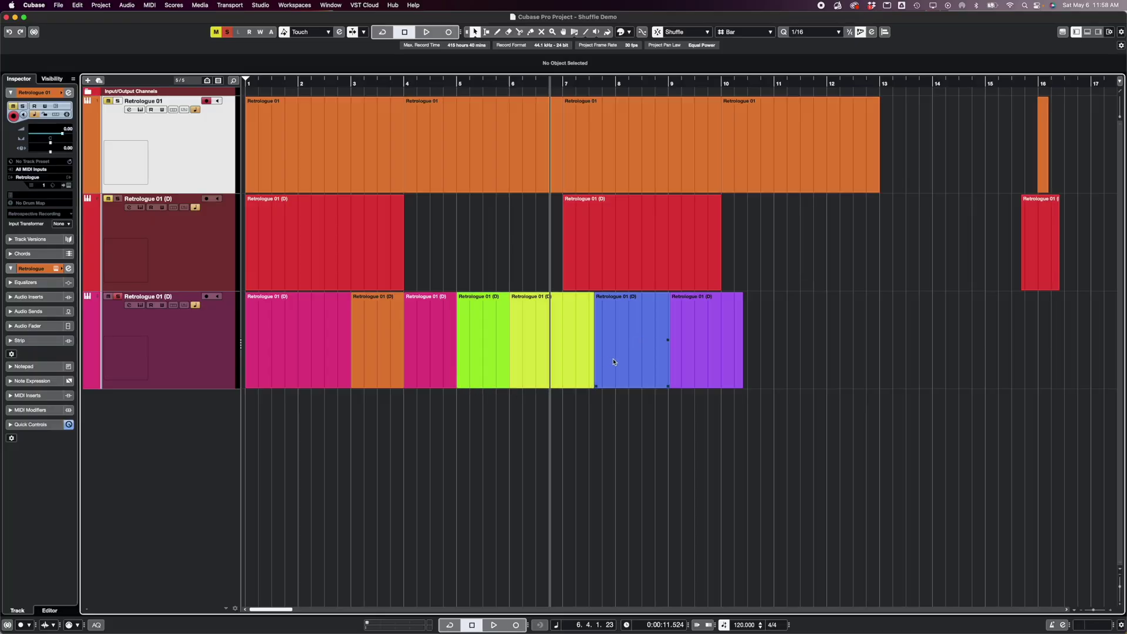
{"action": "left_click", "coordinate": [614, 361]}
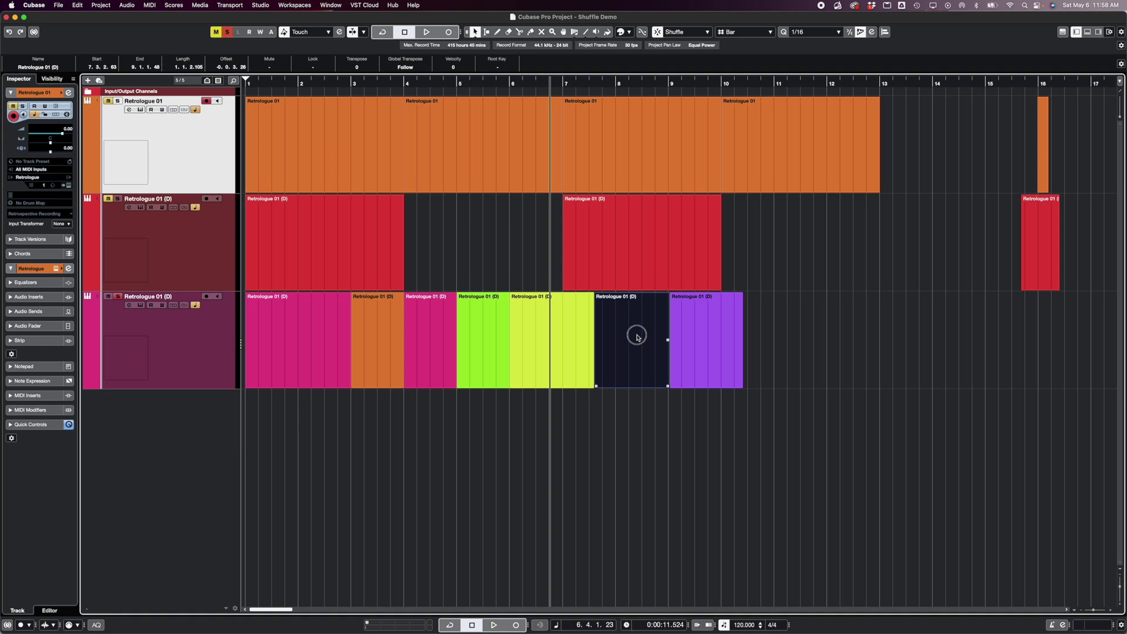
{"action": "left_click_drag", "start_coordinate": [637, 337], "coordinate": [514, 336]}
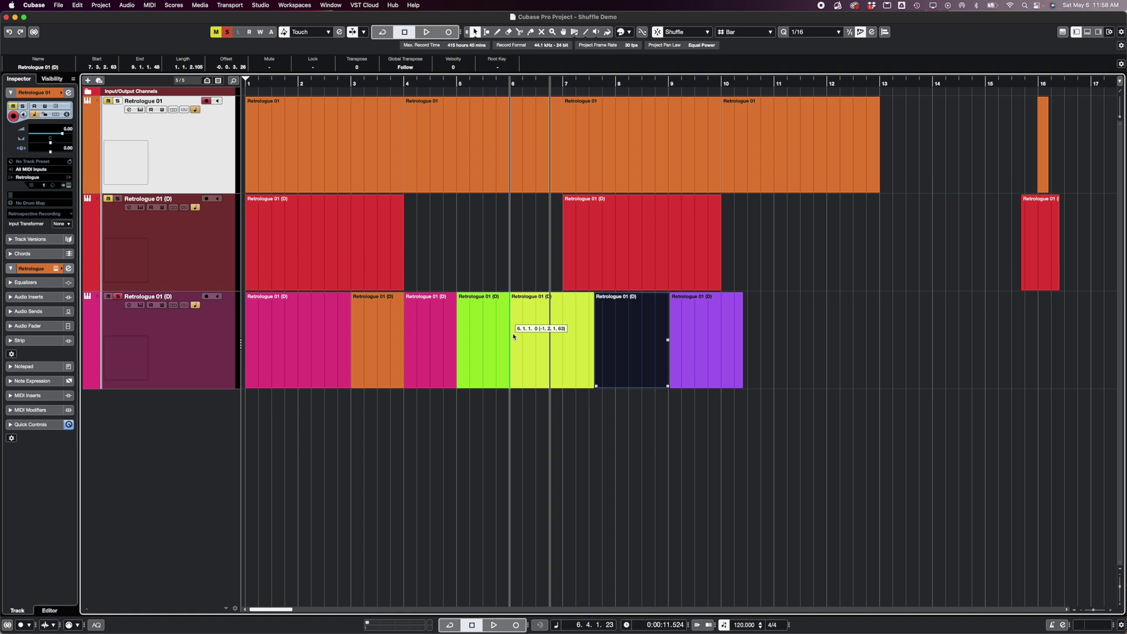
{"action": "left_click_drag", "start_coordinate": [514, 336], "coordinate": [514, 337]}
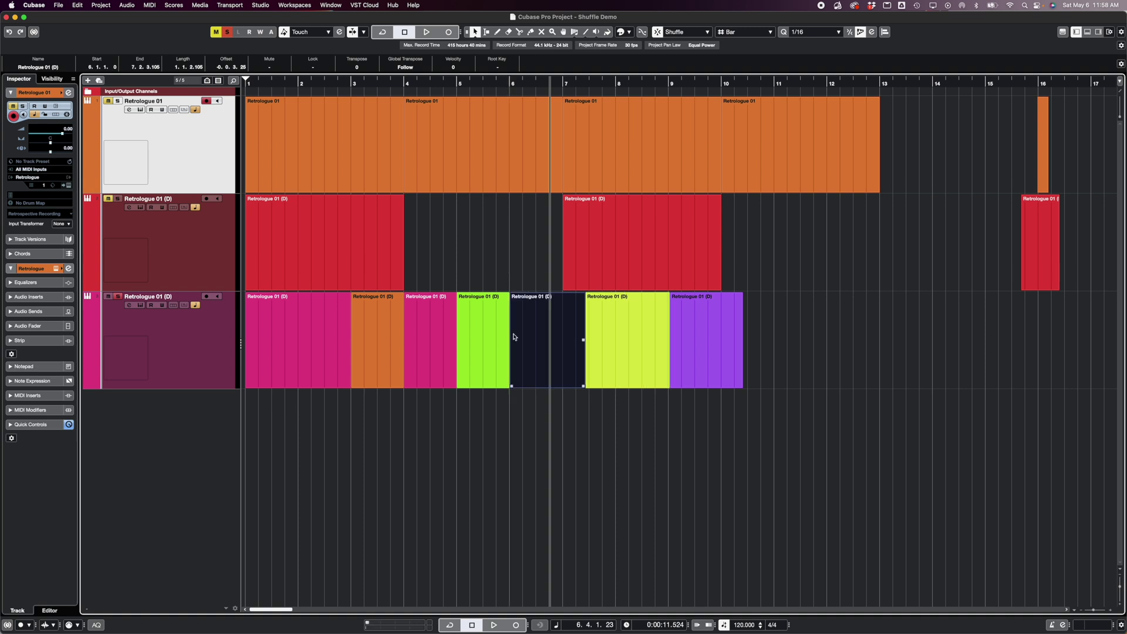
{"action": "left_click", "coordinate": [541, 403]}
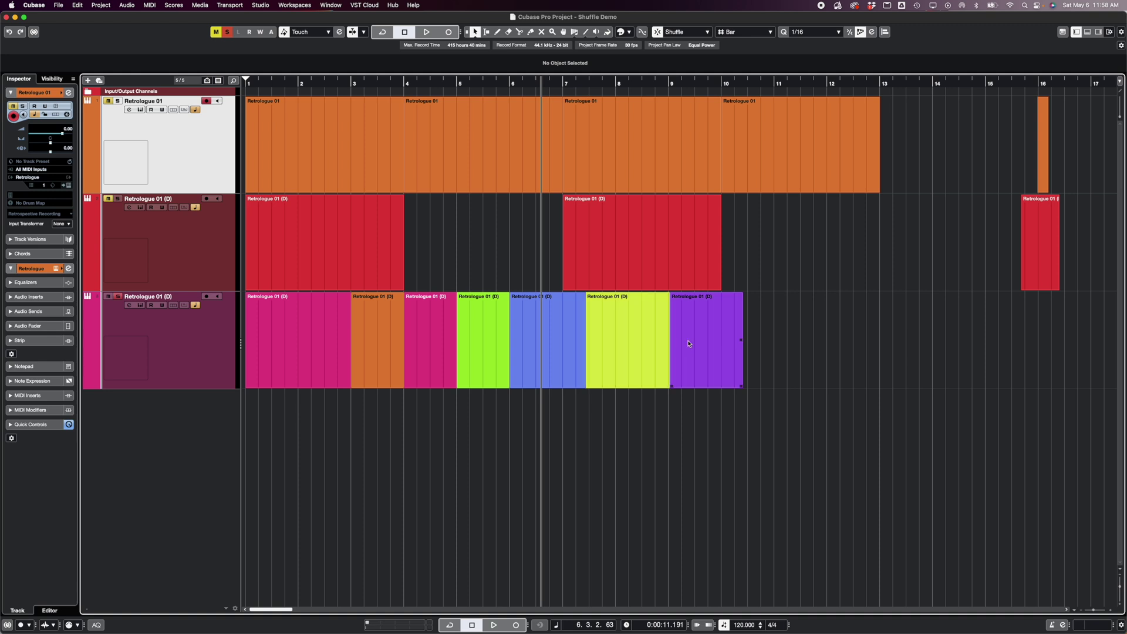
Move the purple event to bar 3 and delete the pink event following the orange one
{"action": "left_click_drag", "start_coordinate": [694, 341], "coordinate": [355, 344]}
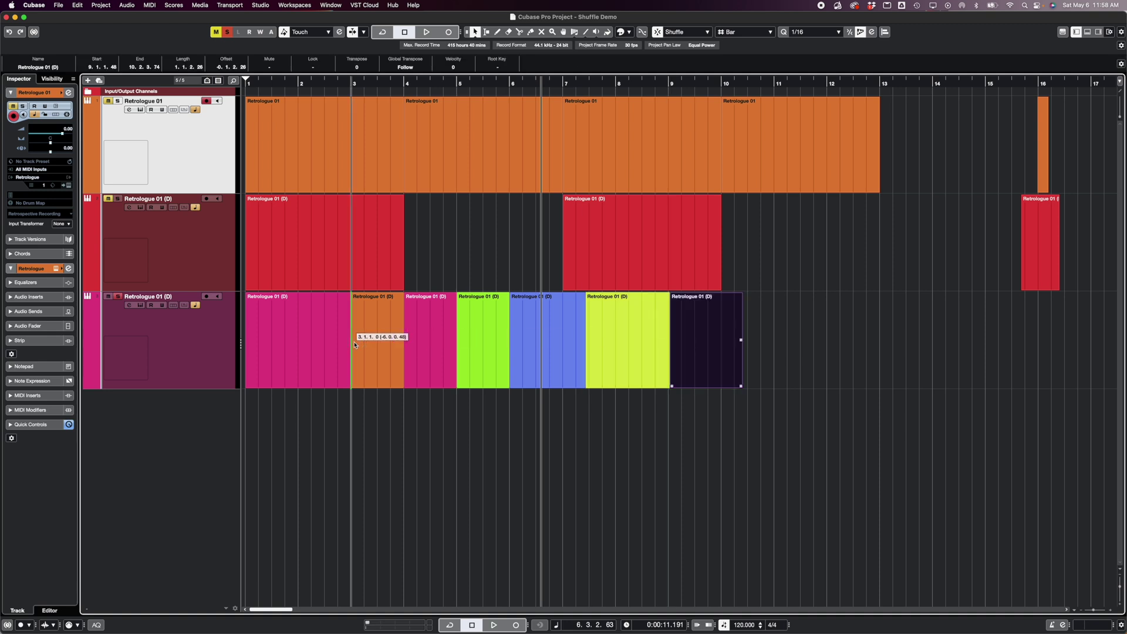
{"action": "left_click_drag", "start_coordinate": [354, 344], "coordinate": [354, 345]}
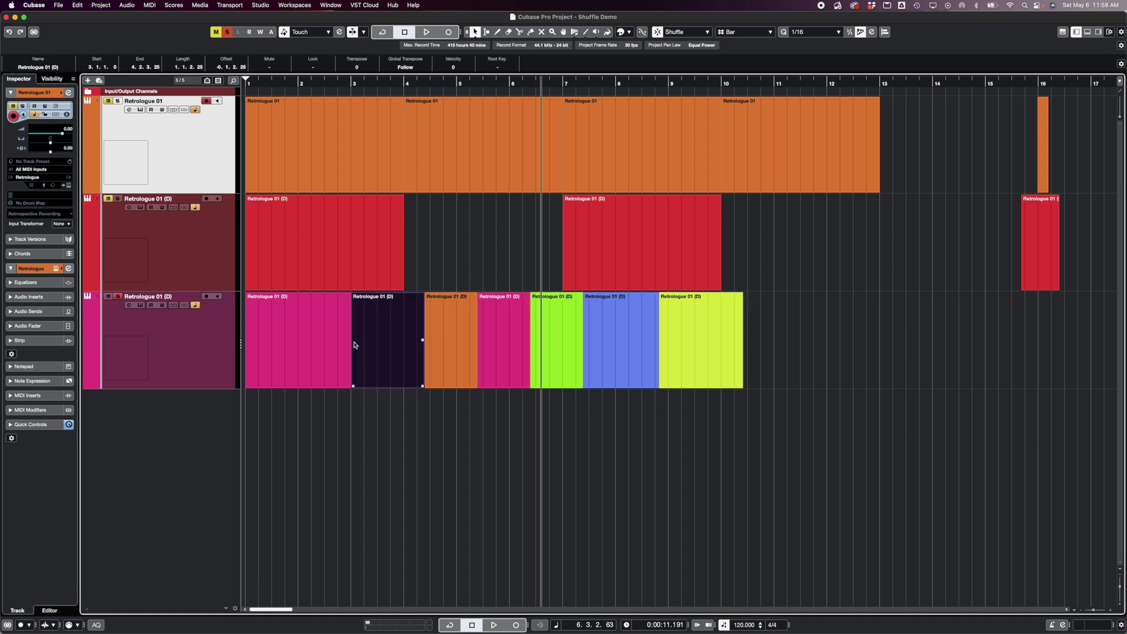
{"action": "left_click", "coordinate": [445, 354]}
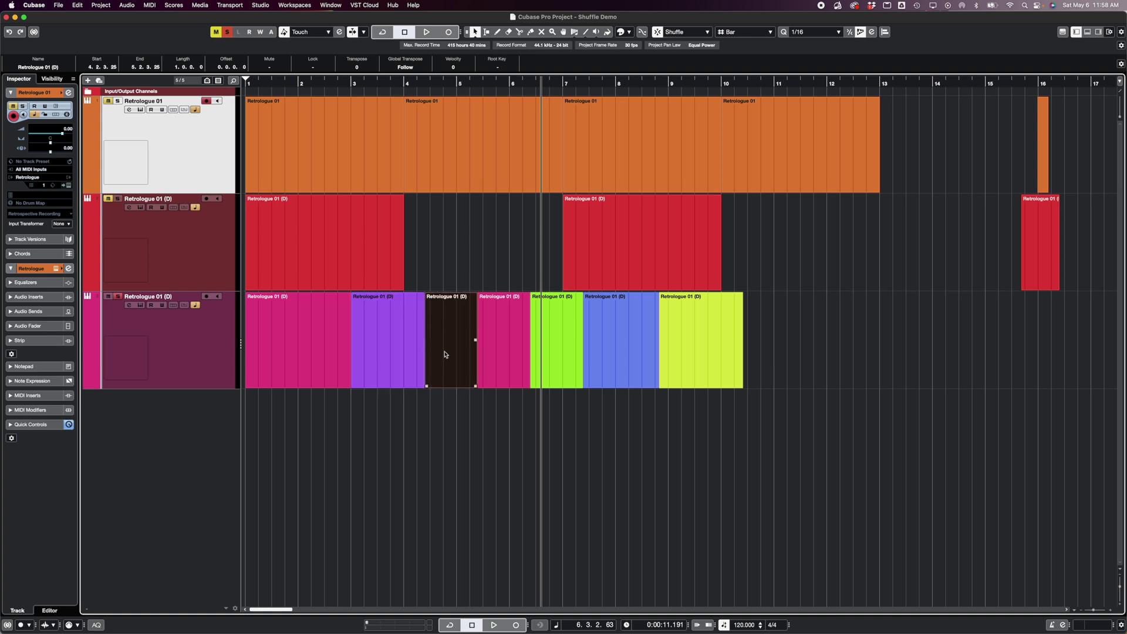
{"action": "key", "text": "Delete"}
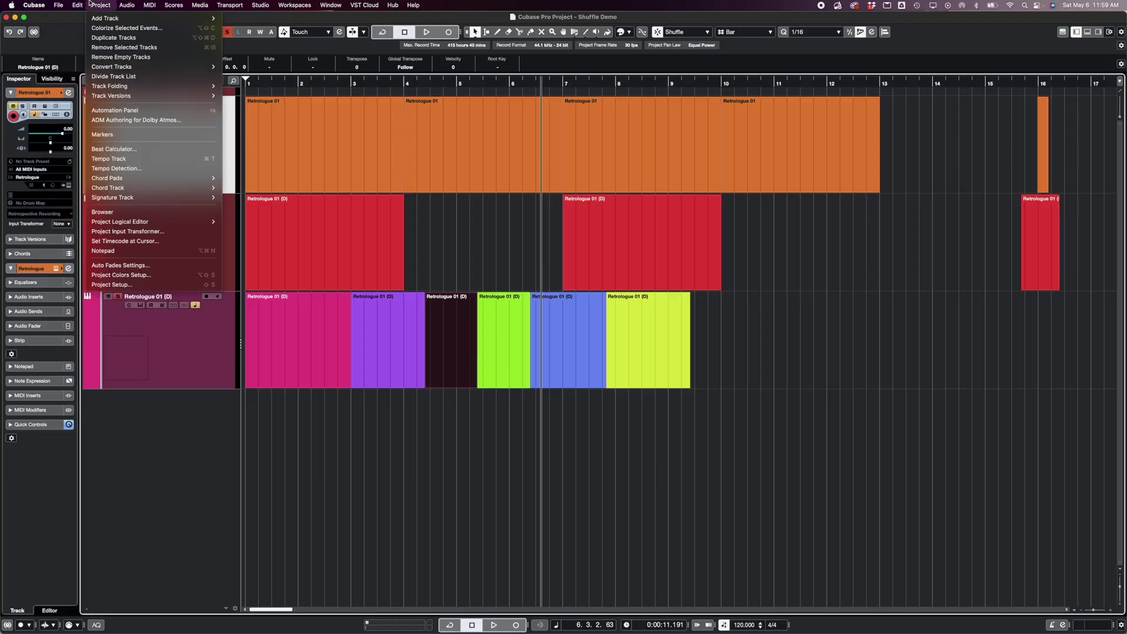
In Key Commands, assign Cmd+Shift+2 to Snap Type: Shuffle
{"action": "mouse_move", "coordinate": [73, 3]}
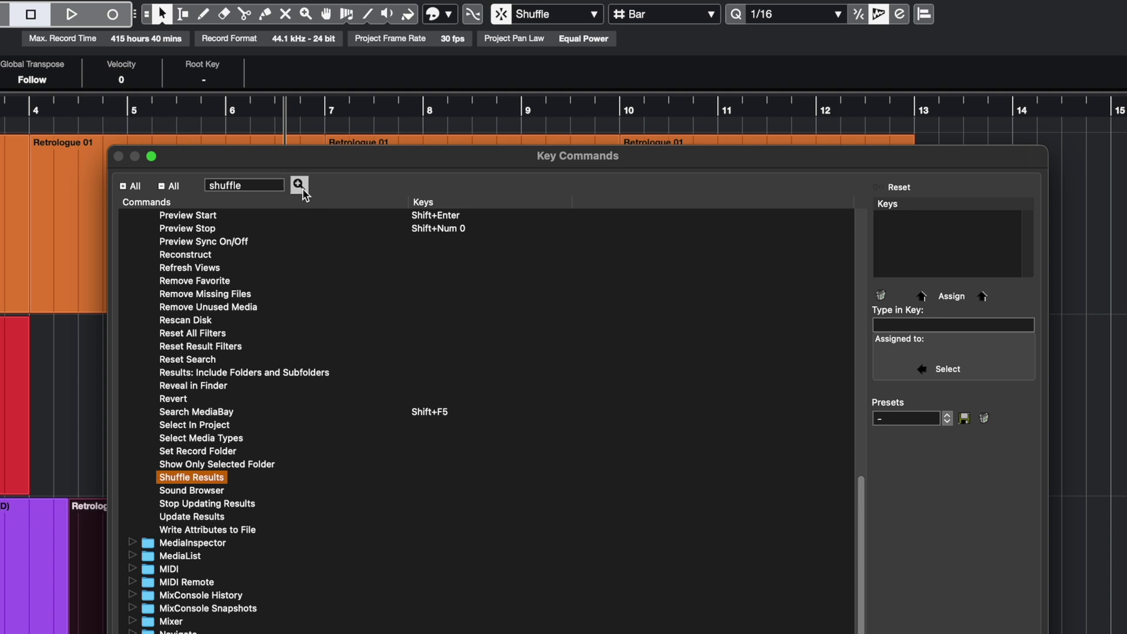
{"action": "left_click", "coordinate": [302, 188]}
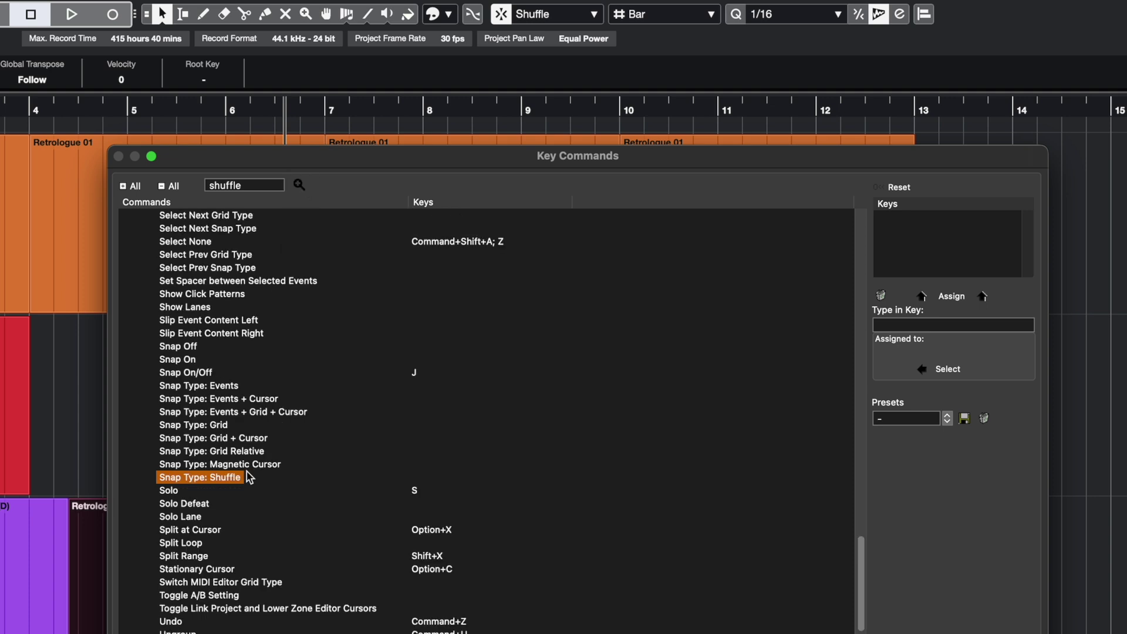
{"action": "left_click", "coordinate": [955, 325]}
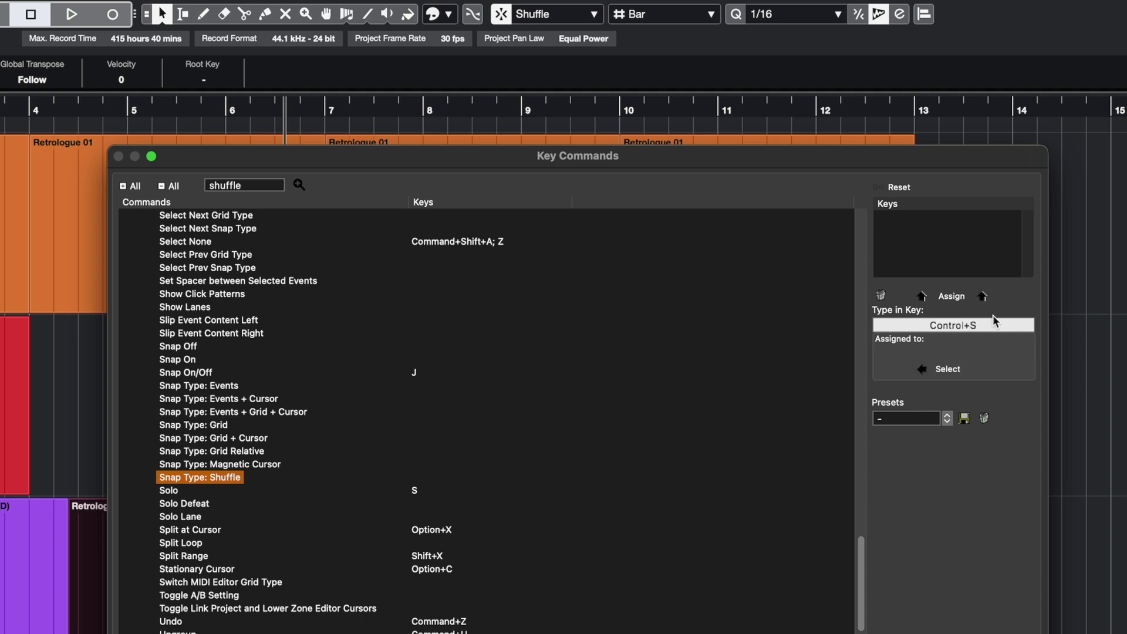
{"action": "key", "text": "super+shift+2"}
{"action": "left_click", "coordinate": [966, 296]}
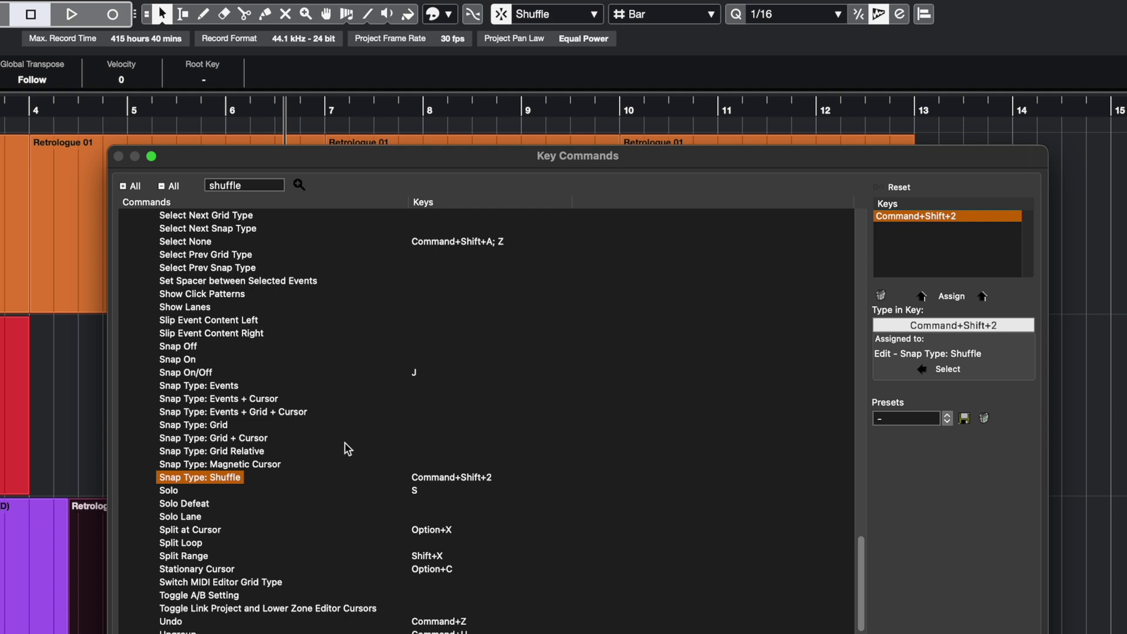
Assign Cmd+Shift+1 to Snap Type: Grid
{"action": "left_click", "coordinate": [193, 425]}
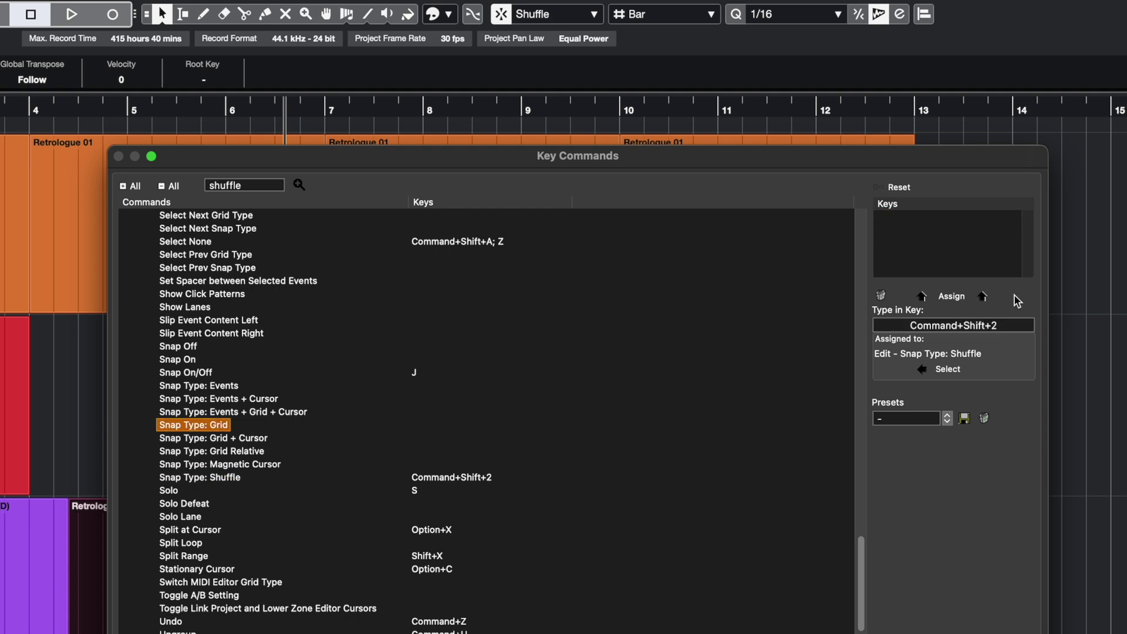
{"action": "left_click", "coordinate": [999, 326]}
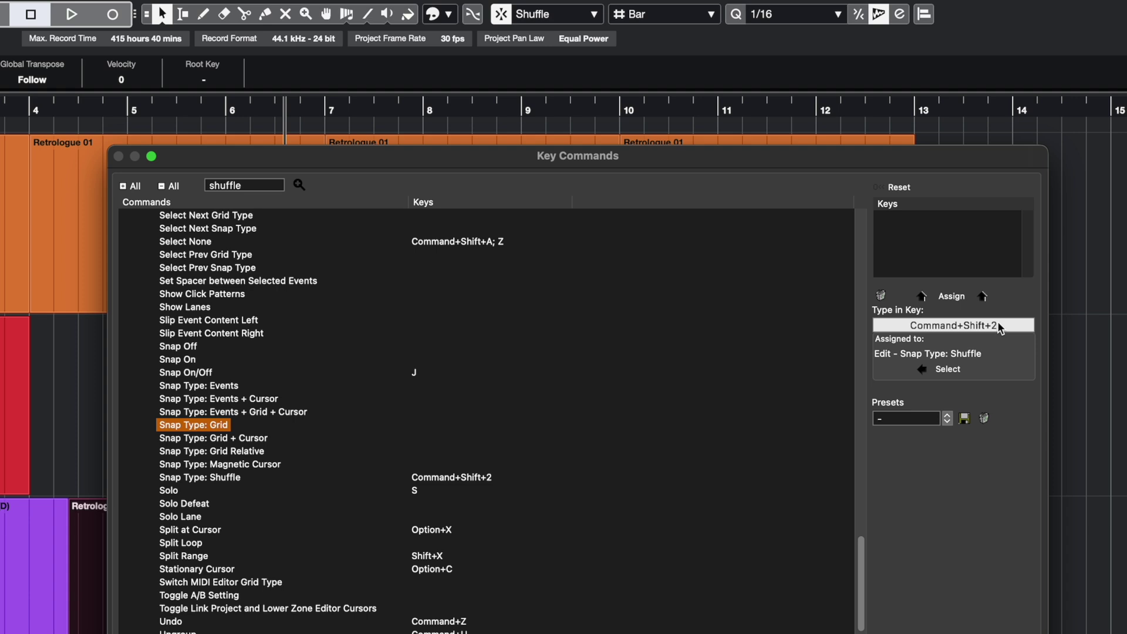
{"action": "key", "text": "super+shift+1"}
{"action": "left_click", "coordinate": [982, 296]}
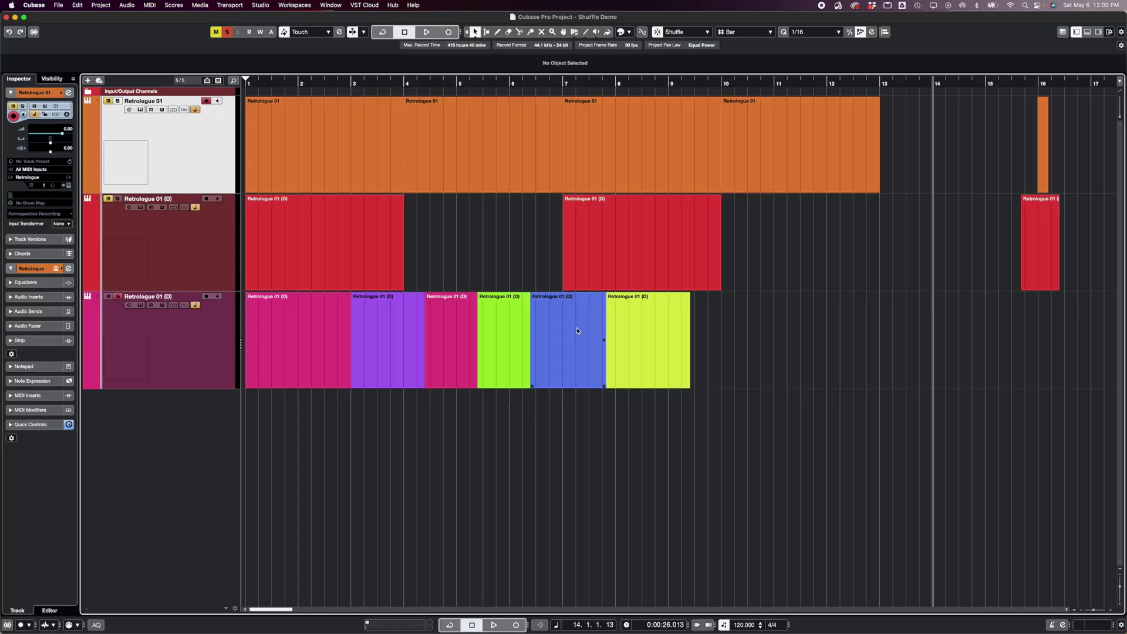
Move the green event to bar 3, then move the purple event out to bar 10
{"action": "left_click", "coordinate": [510, 339]}
{"action": "left_click_drag", "start_coordinate": [510, 339], "coordinate": [360, 340]}
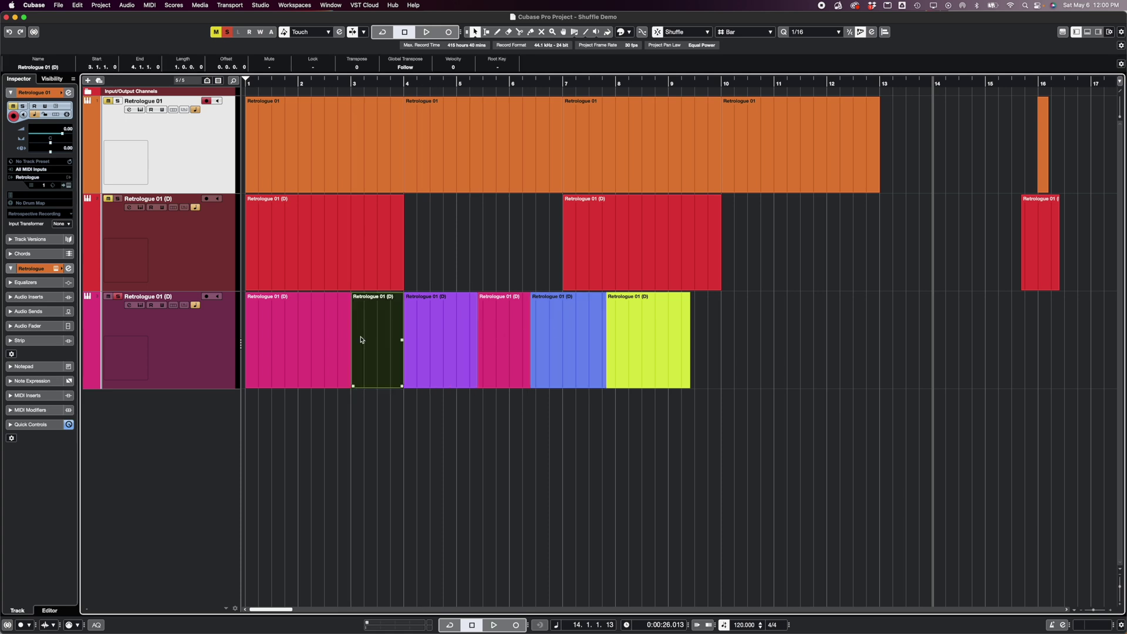
{"action": "left_click", "coordinate": [507, 327]}
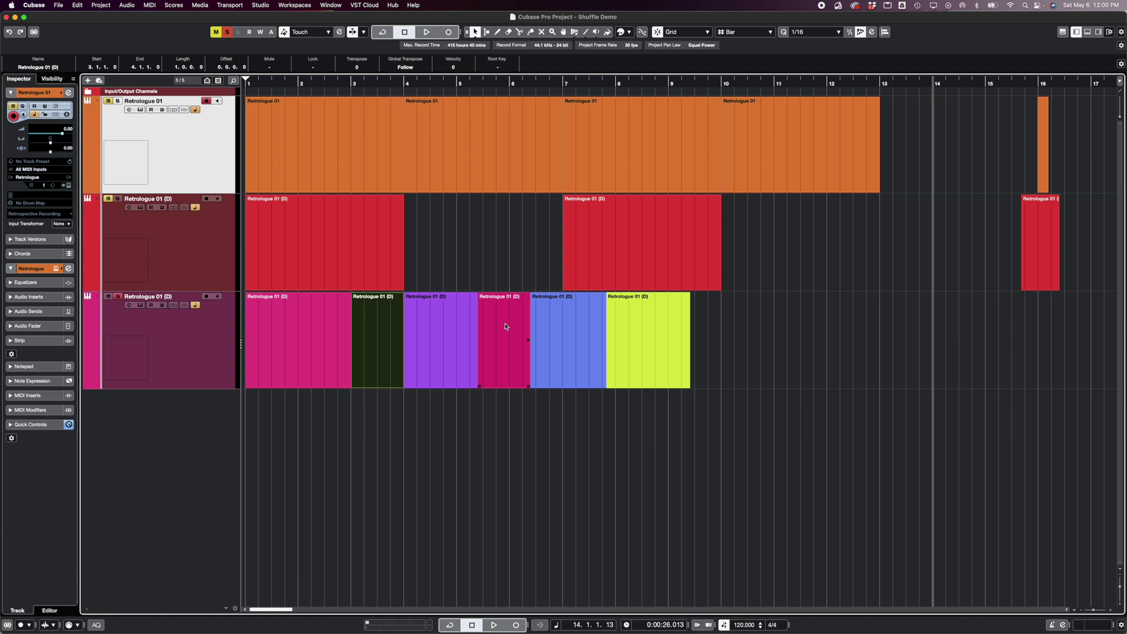
{"action": "left_click_drag", "start_coordinate": [442, 318], "coordinate": [743, 325]}
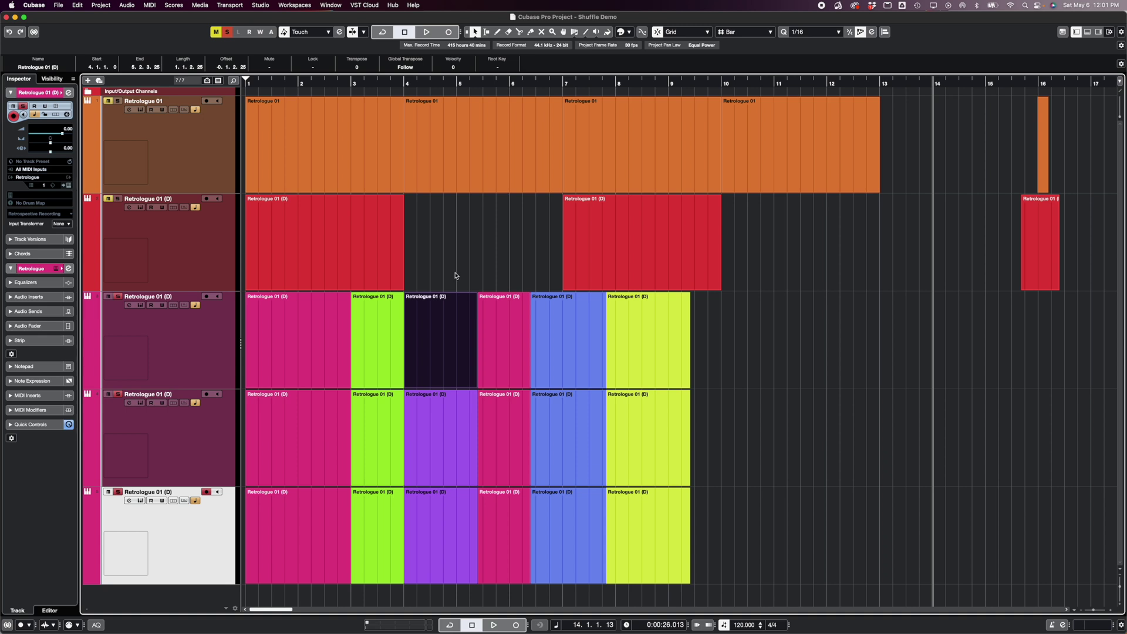
Marquee-select the pink and blue events on tracks 3–5 and shuffle them to bar 3
{"action": "left_click", "coordinate": [453, 265]}
{"action": "left_click_drag", "start_coordinate": [505, 587], "coordinate": [573, 359]}
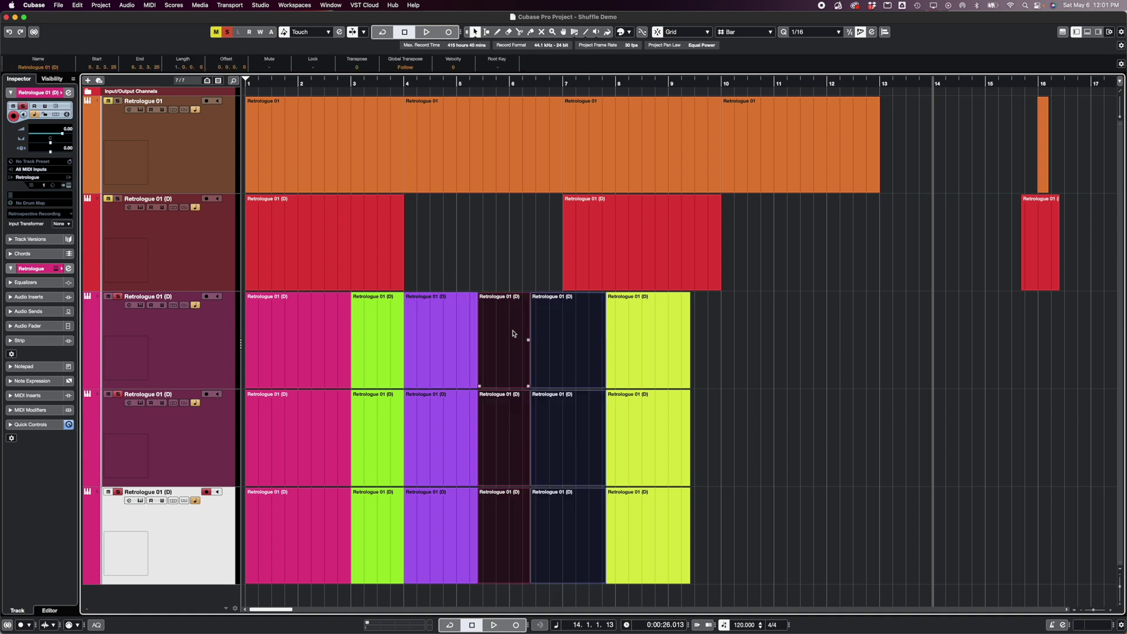
{"action": "mouse_move", "coordinate": [512, 333]}
{"action": "left_mouse_down"}
{"action": "mouse_move", "coordinate": [386, 332]}
{"action": "mouse_move", "coordinate": [497, 337]}
{"action": "left_mouse_up"}
{"action": "left_click_drag", "start_coordinate": [509, 332], "coordinate": [361, 335]}
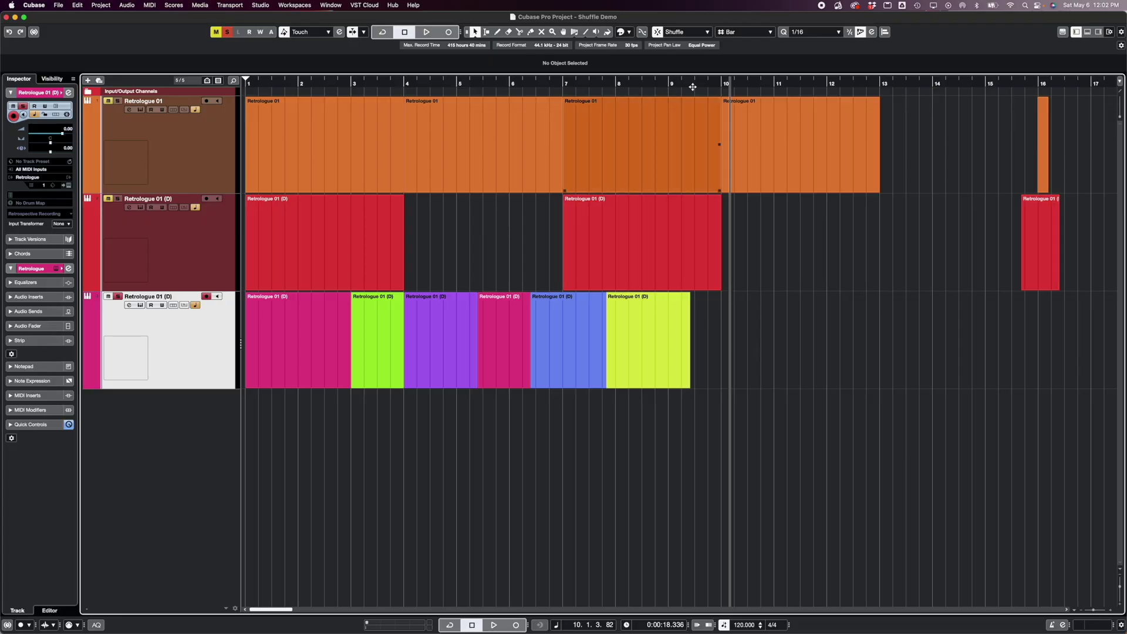
Draw two empty parts after the yellow event and open the first in the Key Editor with Shuffle snapping, zoomed in
{"action": "mouse_move", "coordinate": [784, 329]}
{"action": "left_mouse_down"}
{"action": "mouse_move", "coordinate": [923, 339]}
{"action": "mouse_move", "coordinate": [926, 354]}
{"action": "left_mouse_up"}
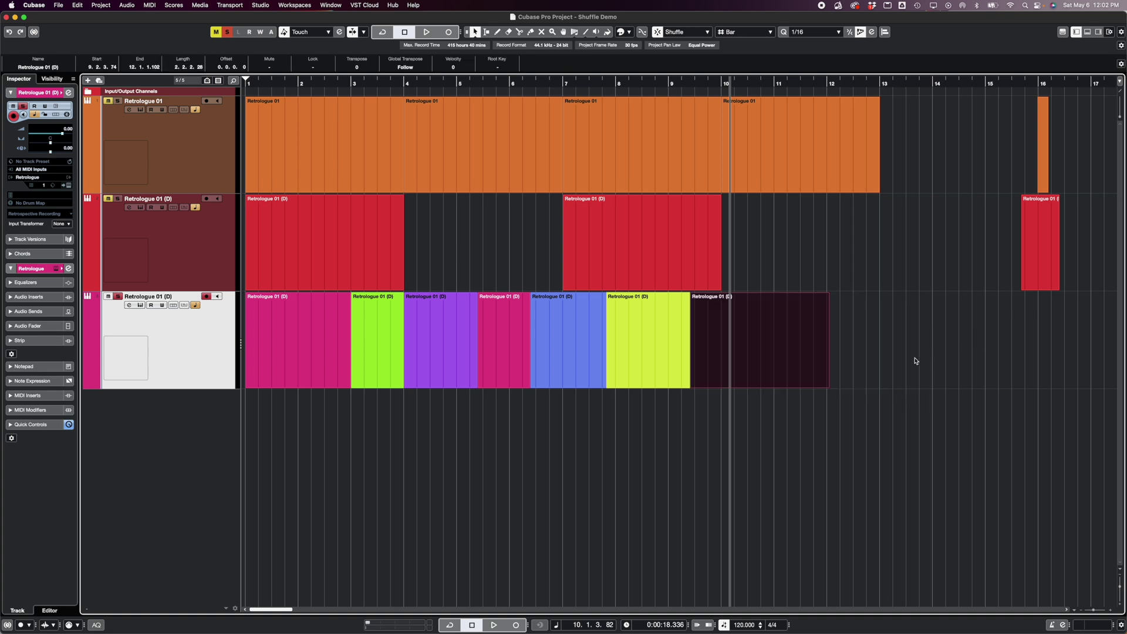
{"action": "left_click_drag", "start_coordinate": [916, 355], "coordinate": [980, 352]}
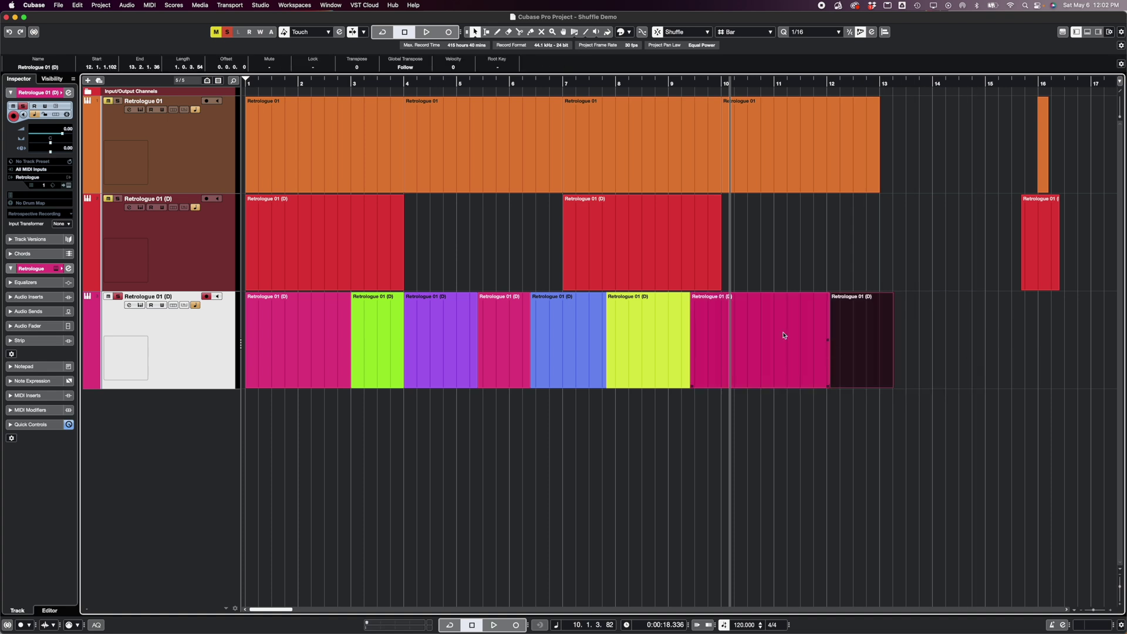
{"action": "double_click", "coordinate": [784, 335]}
{"action": "left_click", "coordinate": [555, 262]}
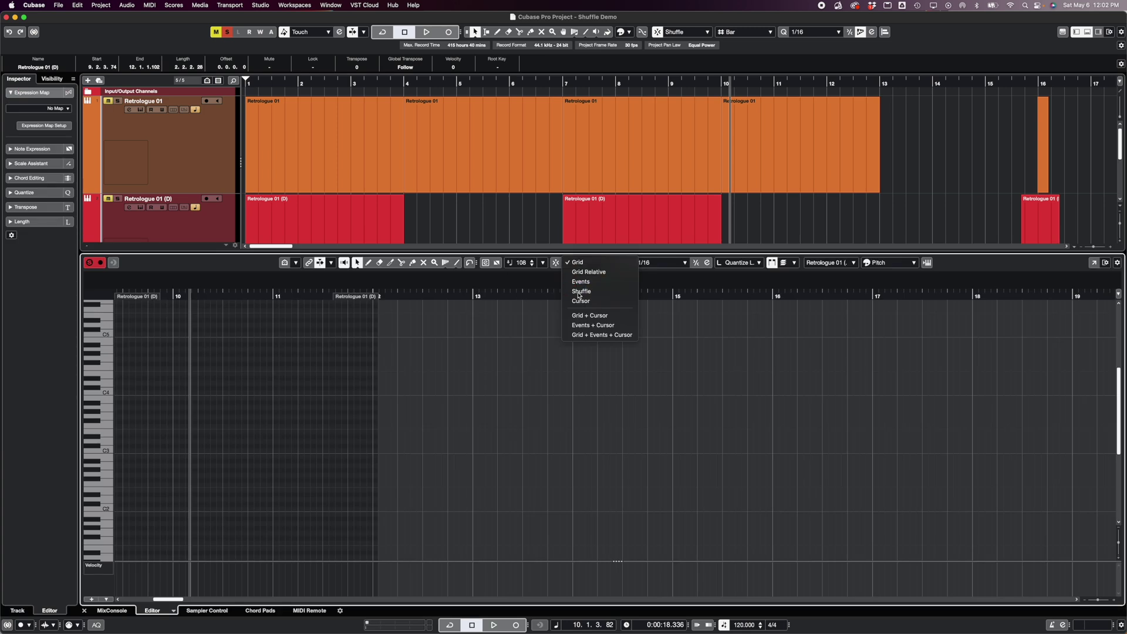
{"action": "left_click", "coordinate": [580, 292]}
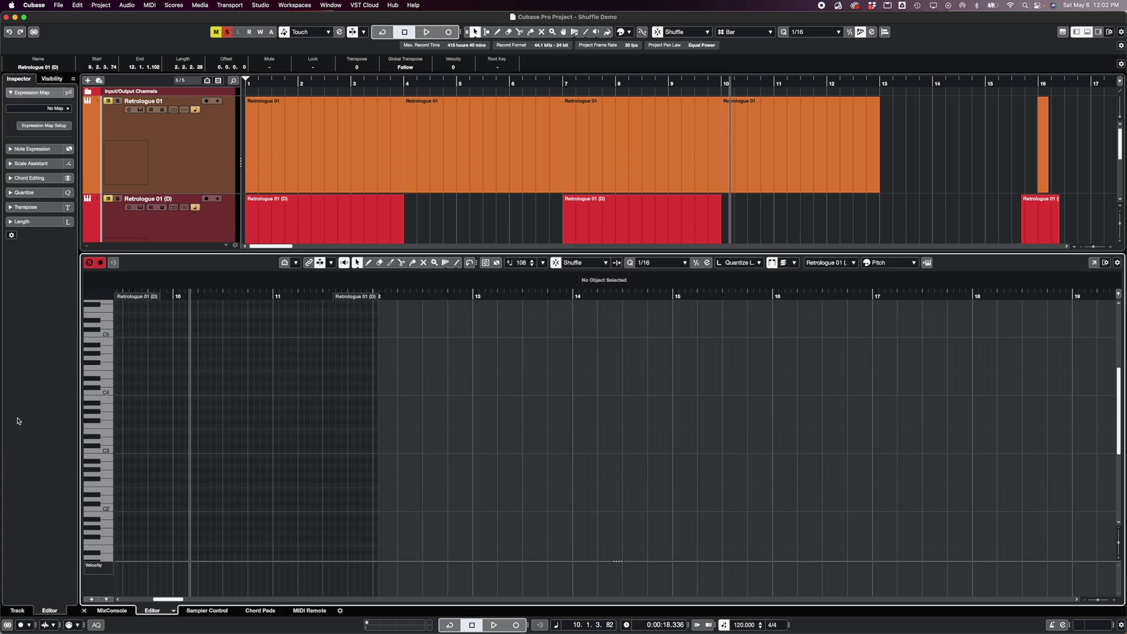
{"action": "key", "text": "h"}
{"action": "key", "text": "h"}
{"action": "key", "text": "h"}
{"action": "key", "text": "h"}
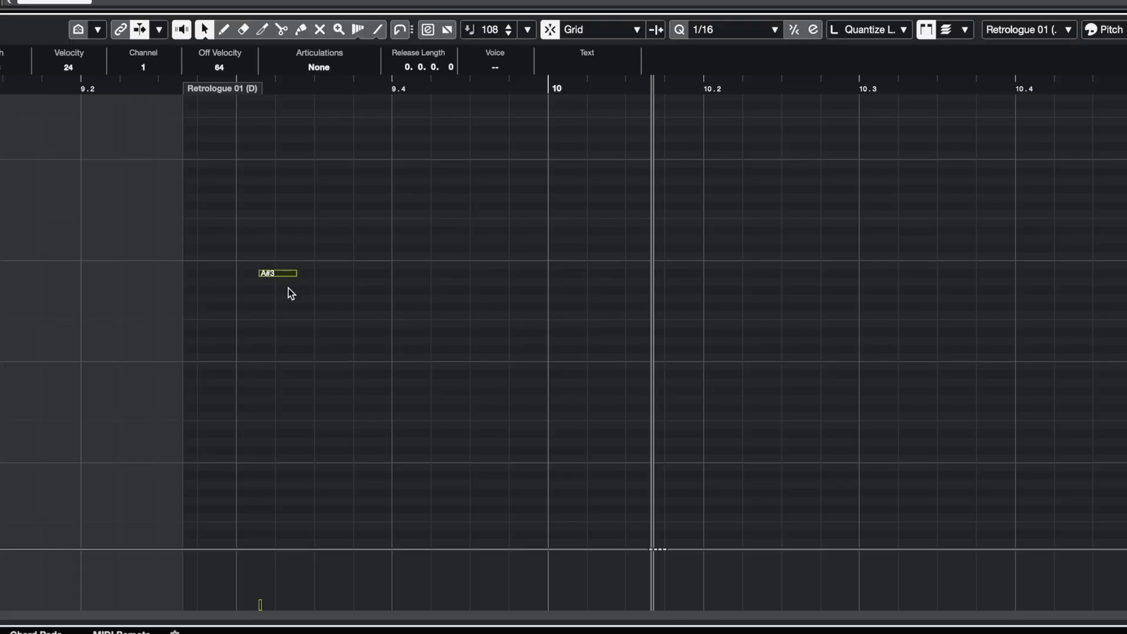
Move A#3 one step earlier and draw D4, G4, G#4, C#4 and G#3 notes
{"action": "left_click_drag", "start_coordinate": [286, 276], "coordinate": [265, 280]}
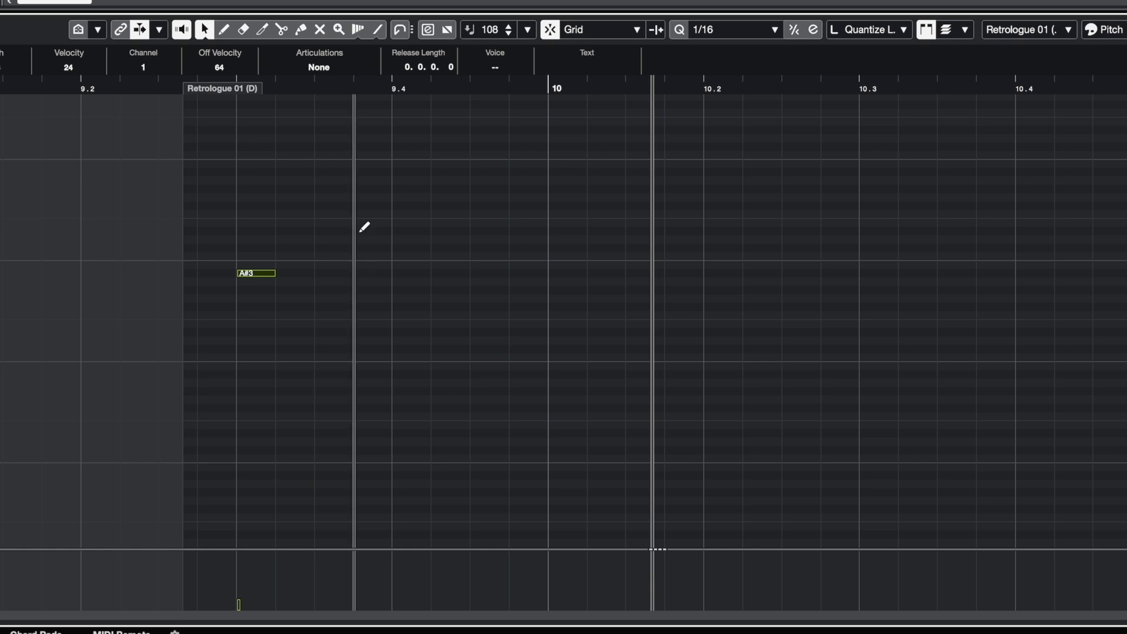
{"action": "left_click_drag", "start_coordinate": [317, 239], "coordinate": [391, 239]}
{"action": "left_click", "coordinate": [474, 197]}
{"action": "left_click_drag", "start_coordinate": [551, 188], "coordinate": [624, 189]}
{"action": "left_click", "coordinate": [593, 247]}
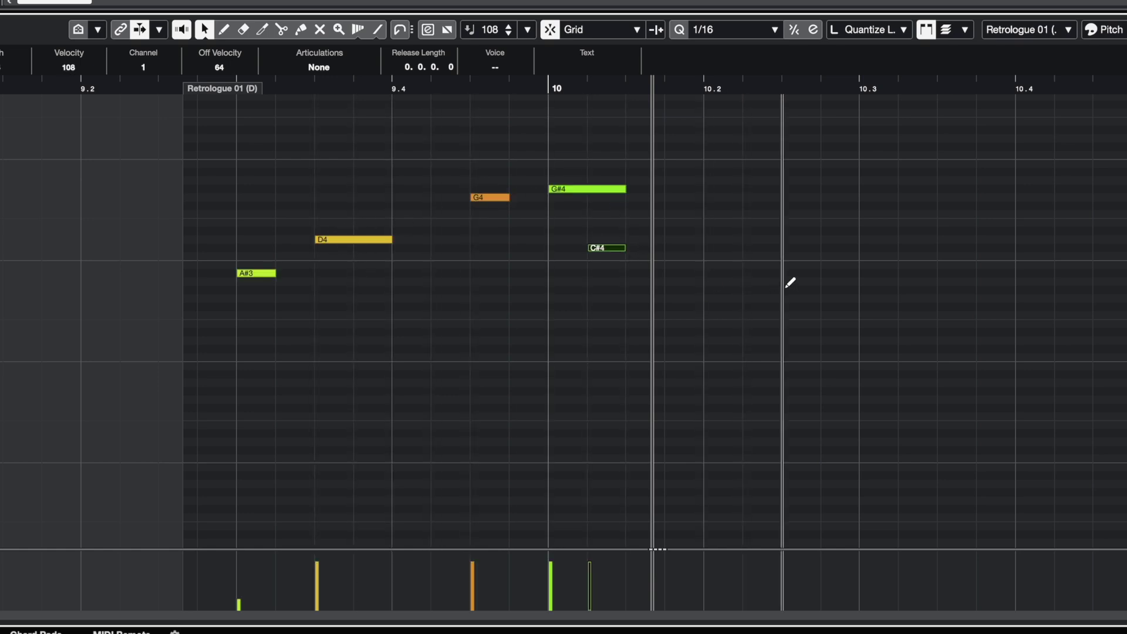
{"action": "left_click_drag", "start_coordinate": [787, 290], "coordinate": [855, 289]}
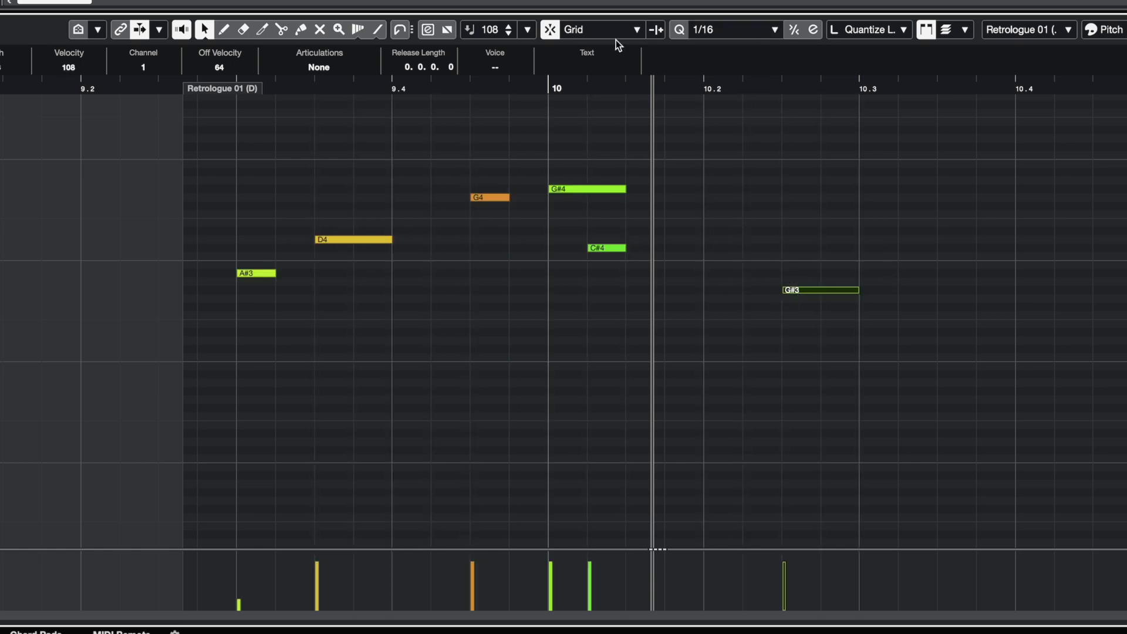
Nudge D4 one step earlier and G4 one step later, then drop F#4 to a low pitch
{"action": "scroll", "coordinate": [592, 35], "scroll_direction": "down", "scroll_amount": 3}
{"action": "left_click_drag", "start_coordinate": [372, 239], "coordinate": [334, 239]}
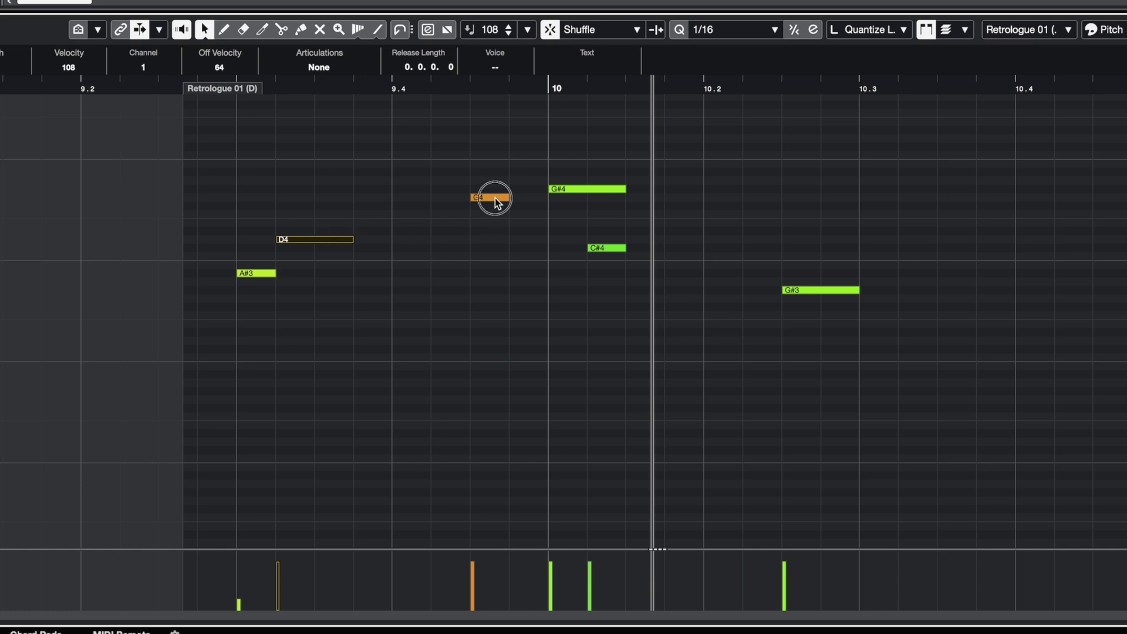
{"action": "left_click_drag", "start_coordinate": [495, 200], "coordinate": [409, 206]}
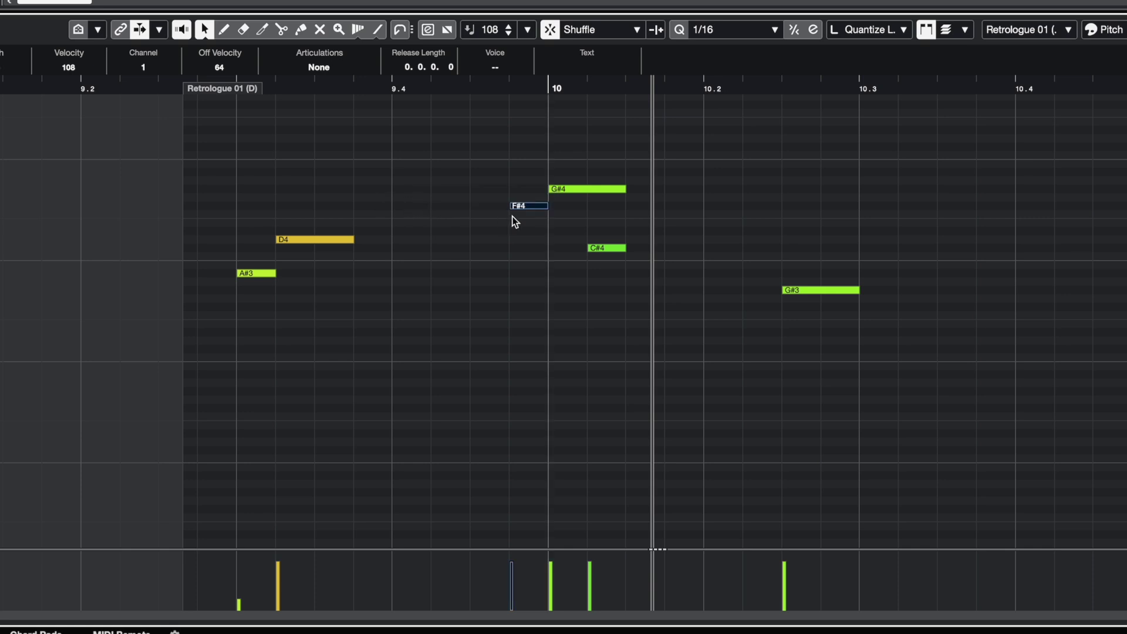
{"action": "left_click_drag", "start_coordinate": [536, 206], "coordinate": [362, 206]}
{"action": "left_click_drag", "start_coordinate": [371, 207], "coordinate": [490, 439]}
Place F#4 at 9.3 right after A#3, then lengthen the C#2 note and undo it
{"action": "left_click_drag", "start_coordinate": [372, 205], "coordinate": [300, 205]}
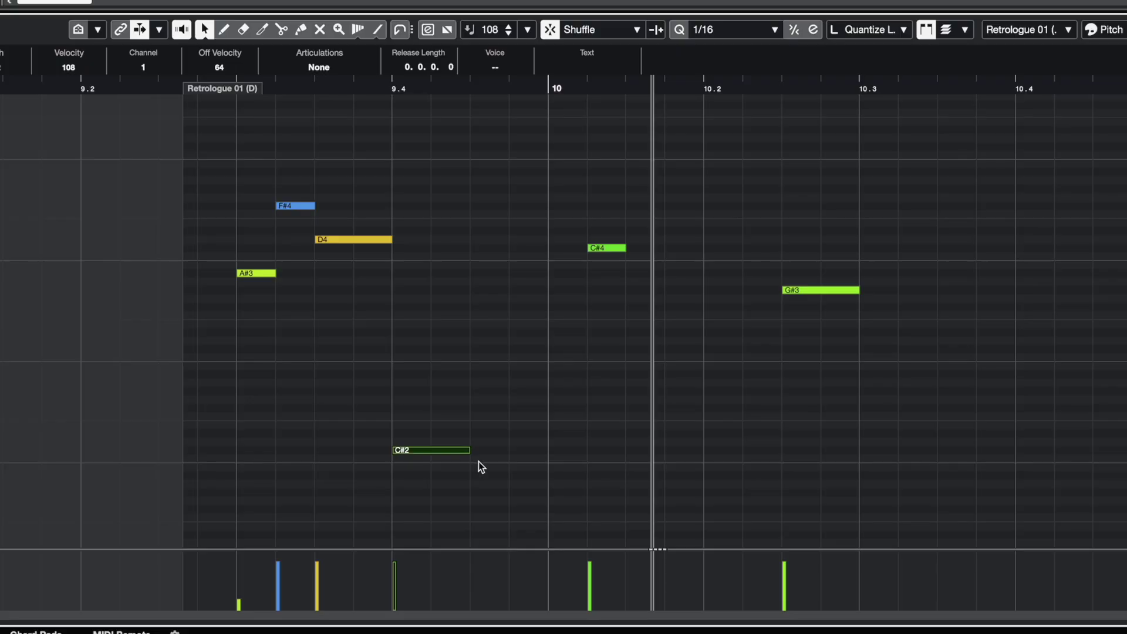
{"action": "left_click_drag", "start_coordinate": [468, 451], "coordinate": [579, 469]}
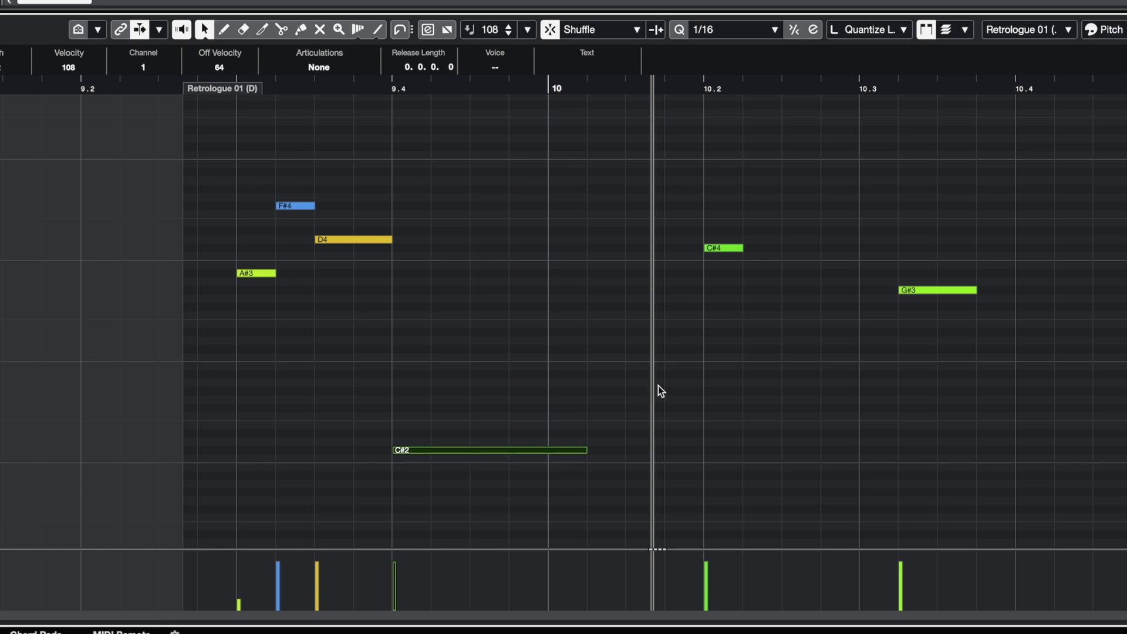
{"action": "key", "text": "ctrl+z"}
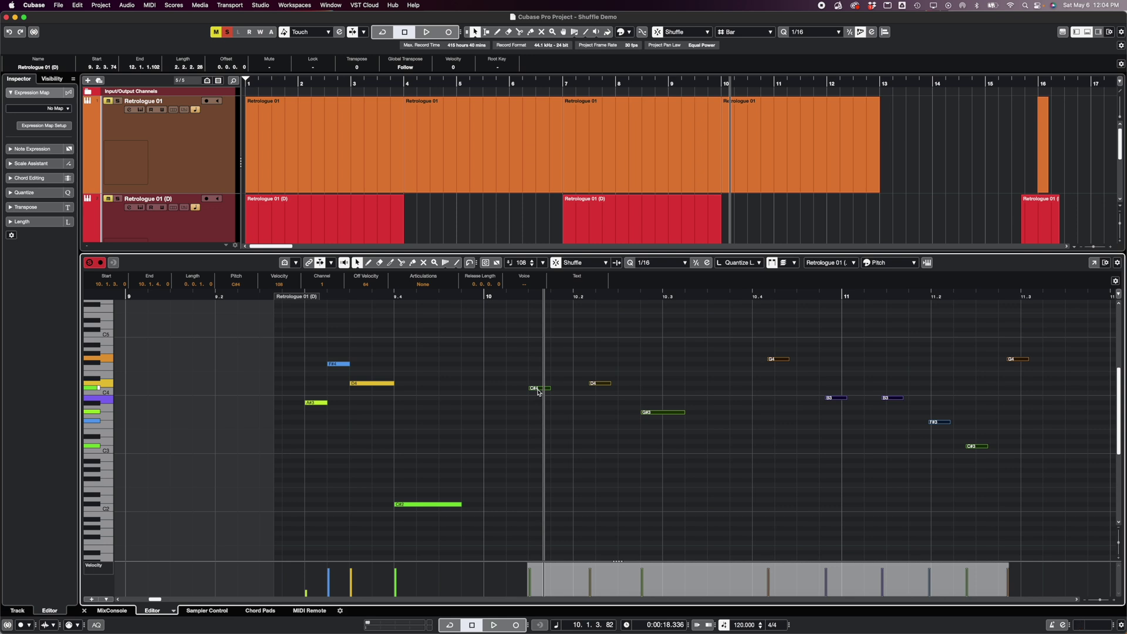
Drag the selected later notes about one beat earlier with Shuffle on
{"action": "left_click_drag", "start_coordinate": [539, 392], "coordinate": [475, 393]}
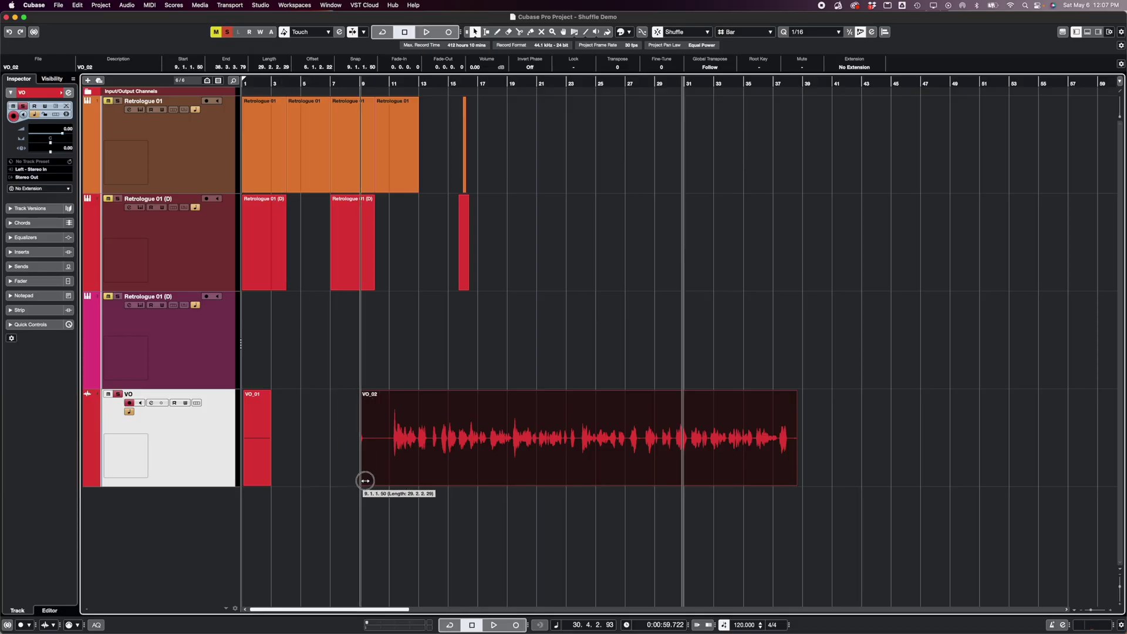
Trim the opening of VO_02, then delete VO_01 so VO_02 shuffles to bar 1
{"action": "left_click_drag", "start_coordinate": [365, 478], "coordinate": [387, 478]}
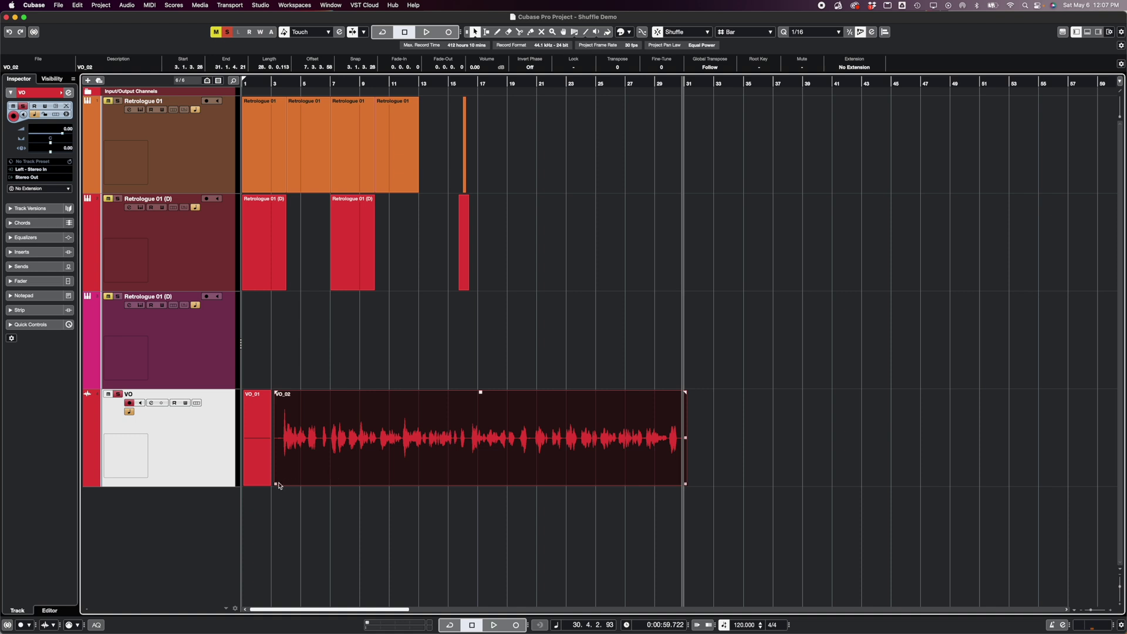
{"action": "left_click_drag", "start_coordinate": [277, 483], "coordinate": [282, 487]}
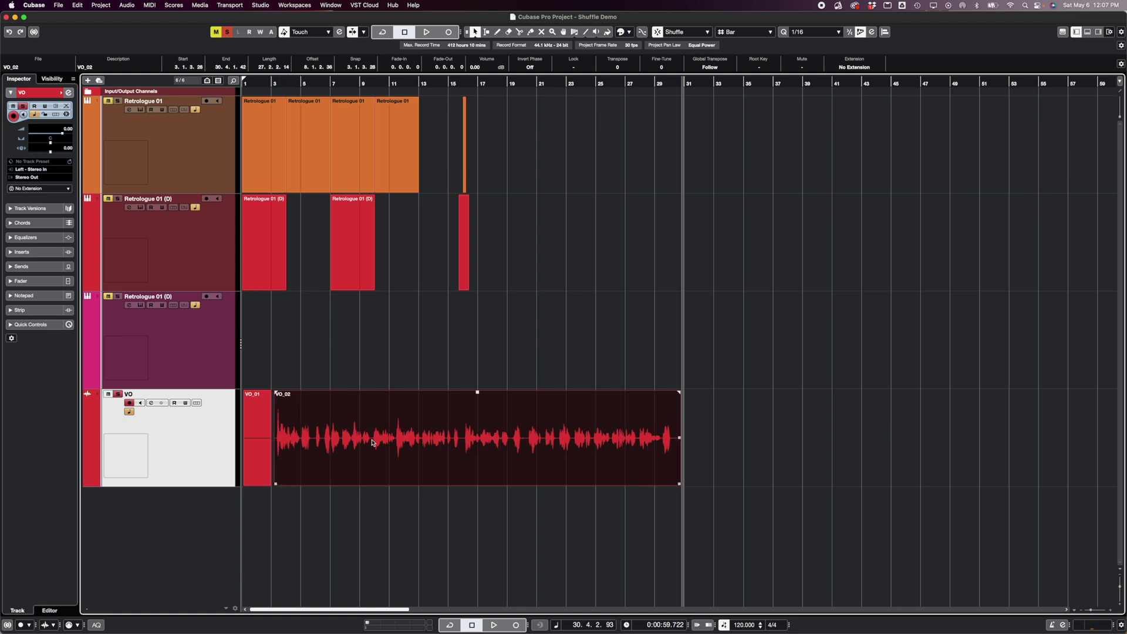
{"action": "key", "text": "h"}
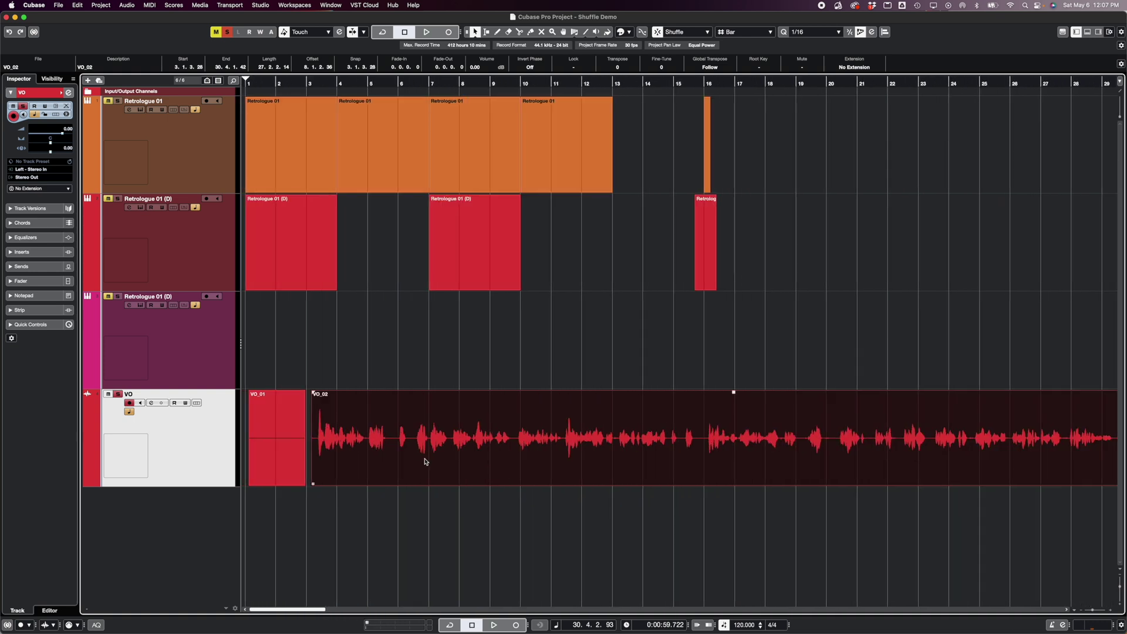
{"action": "key", "text": "Left"}
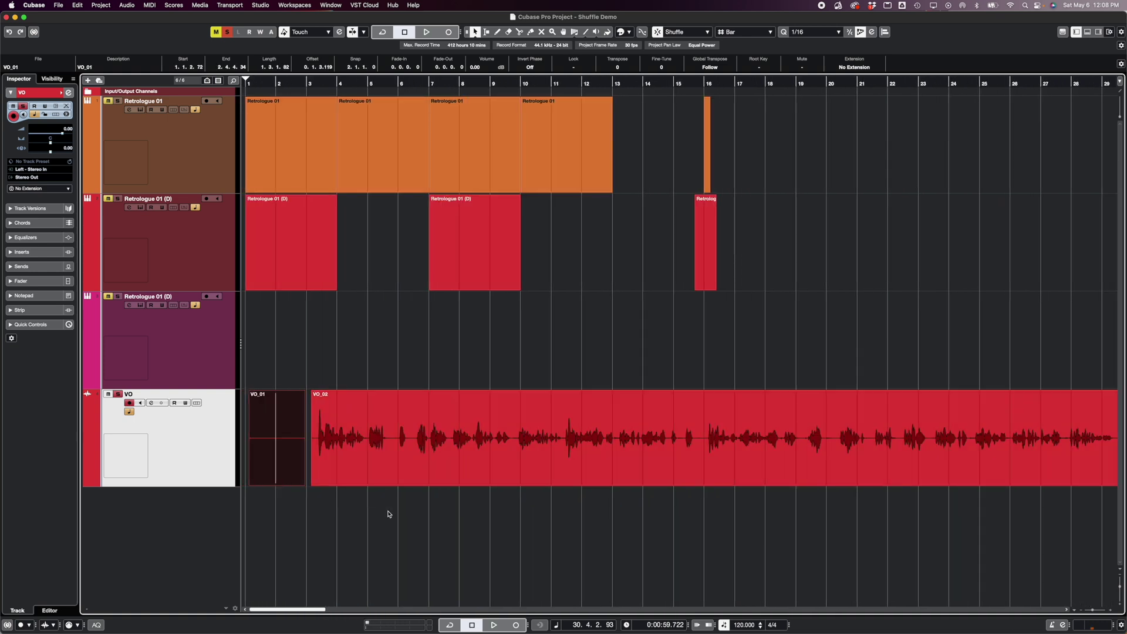
{"action": "key", "text": "Delete"}
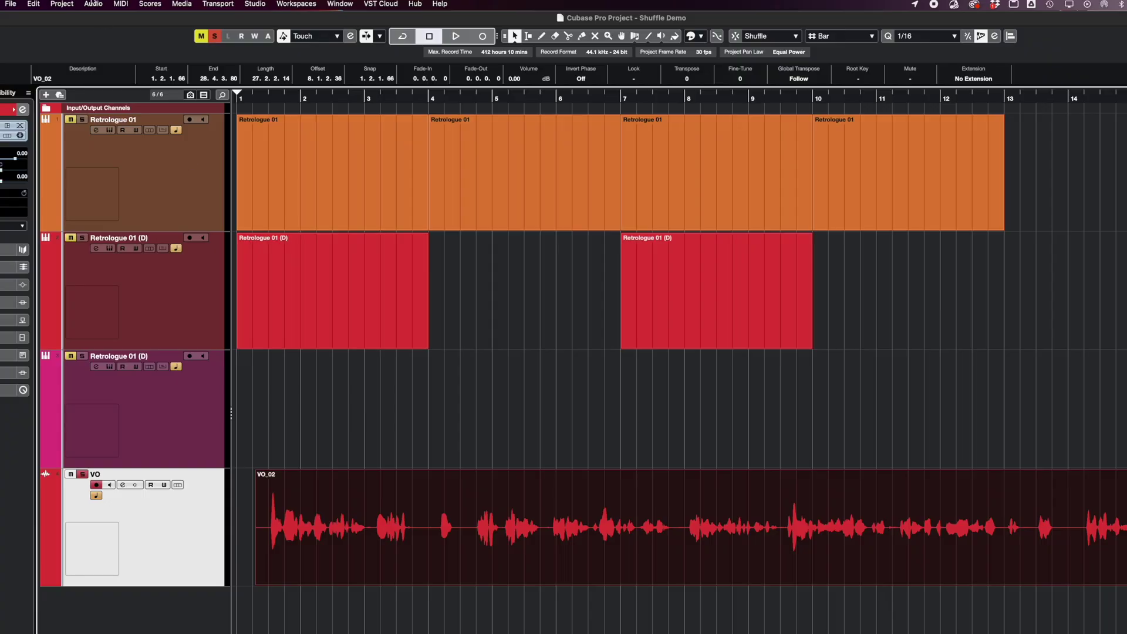
Run Audio > Advanced > Detect Silence on VO_02 and raise the threshold to -10.20 dB
{"action": "left_click", "coordinate": [93, 4]}
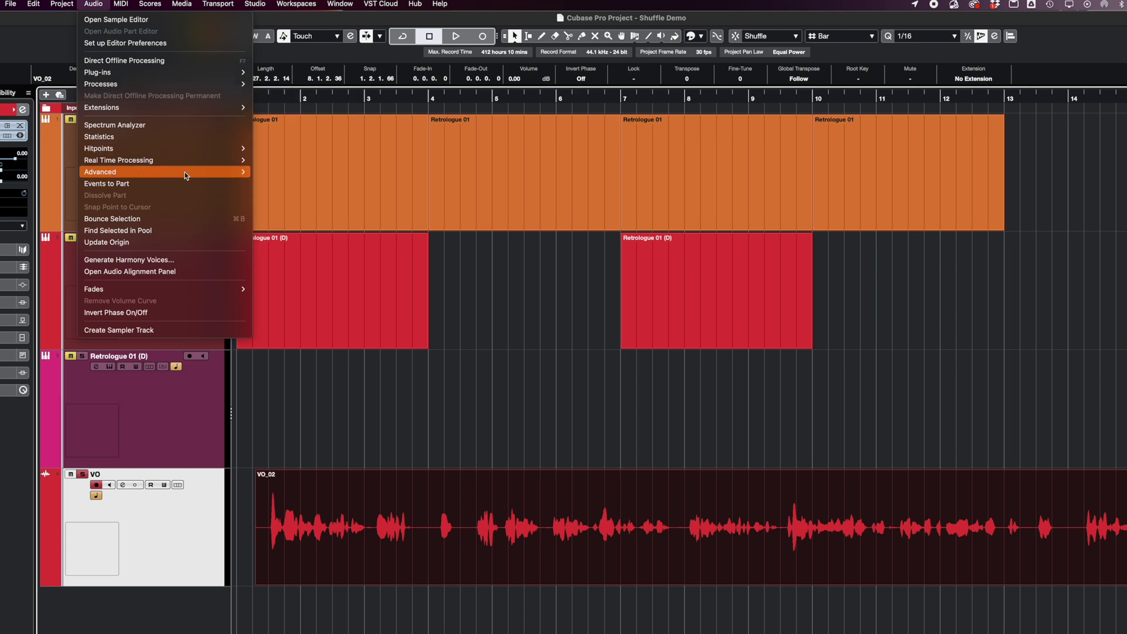
{"action": "mouse_move", "coordinate": [184, 171]}
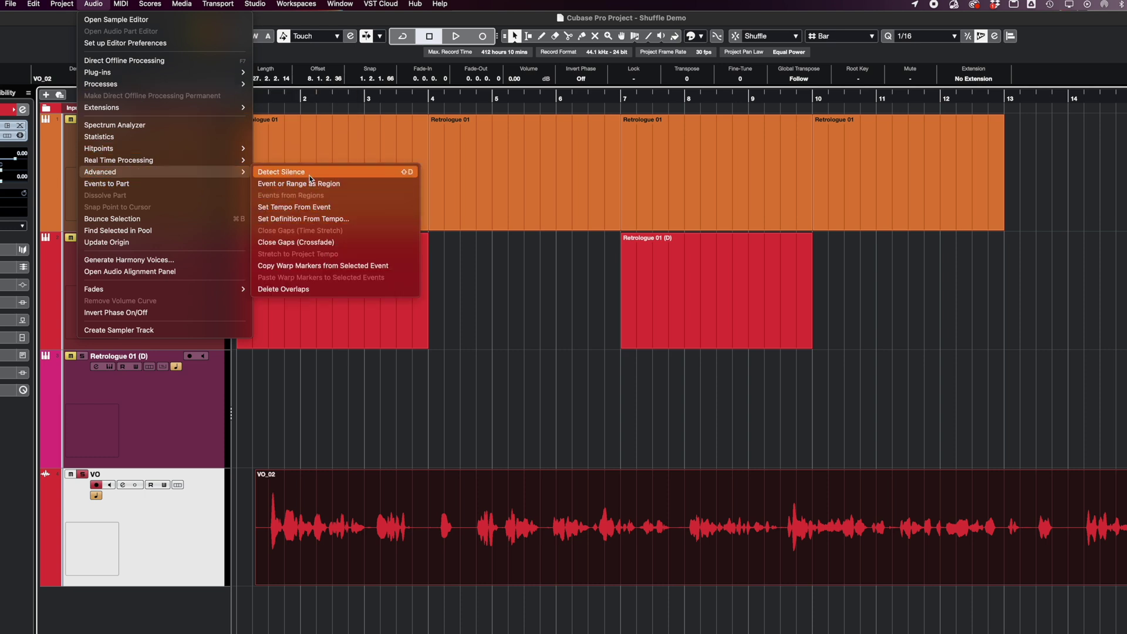
{"action": "left_click", "coordinate": [423, 511]}
{"action": "left_click", "coordinate": [422, 517]}
{"action": "key", "text": "shift+d"}
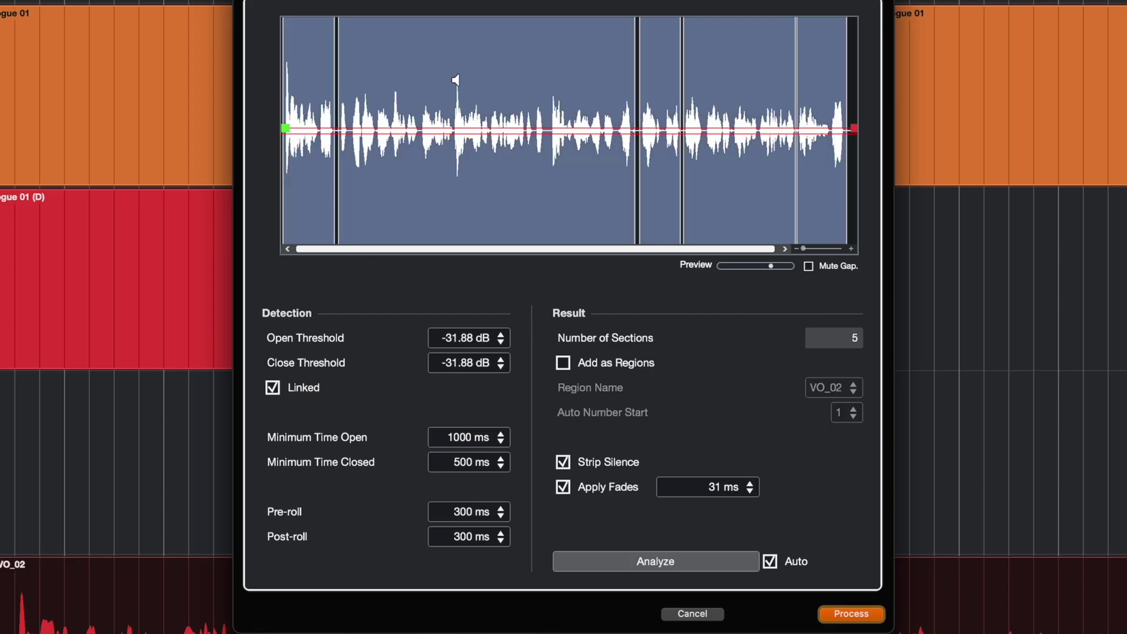
{"action": "mouse_move", "coordinate": [806, 250]}
{"action": "left_mouse_down"}
{"action": "mouse_move", "coordinate": [930, 251]}
{"action": "mouse_move", "coordinate": [822, 259]}
{"action": "left_mouse_up"}
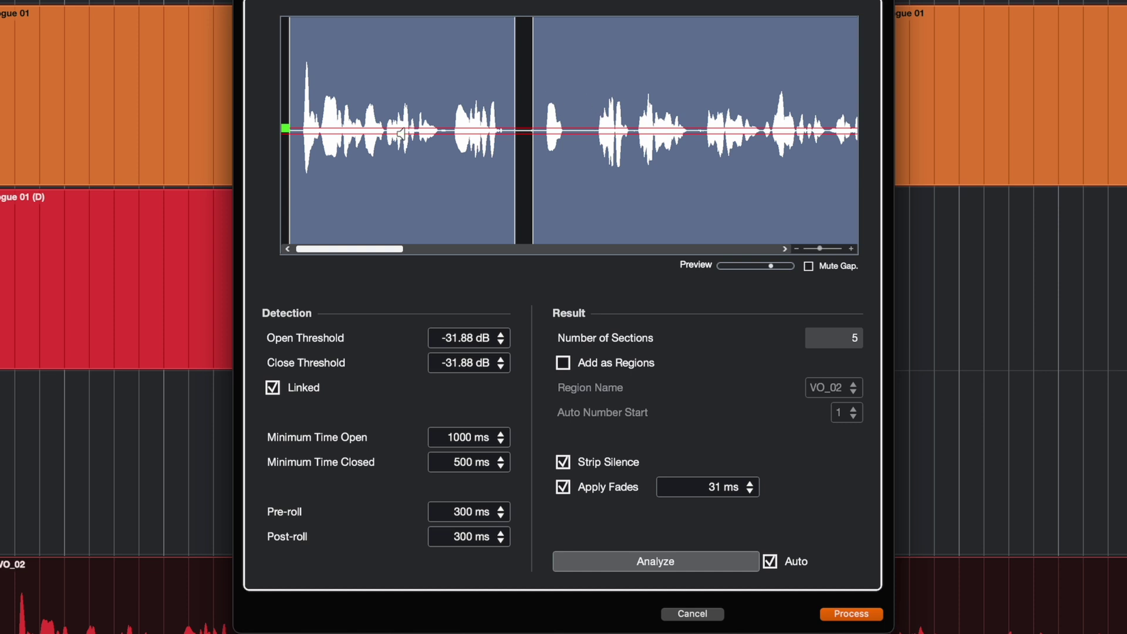
{"action": "left_click_drag", "start_coordinate": [287, 125], "coordinate": [287, 95]}
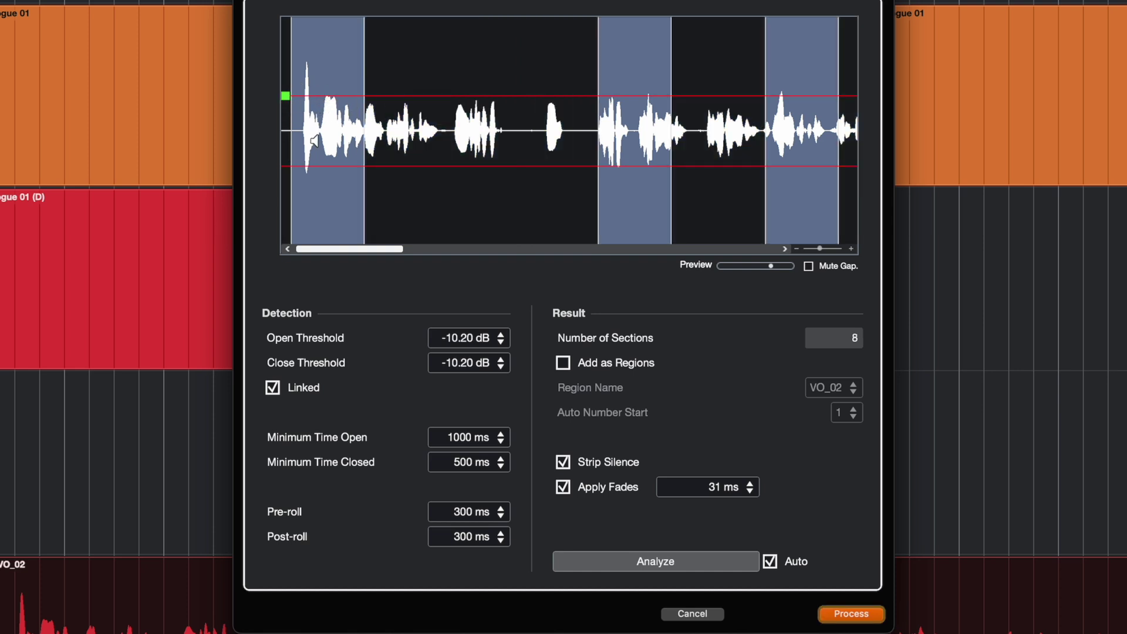
Drag the threshold fully down, then back up to -26.51 dB for 6 sections
{"action": "left_click_drag", "start_coordinate": [287, 95], "coordinate": [290, 132]}
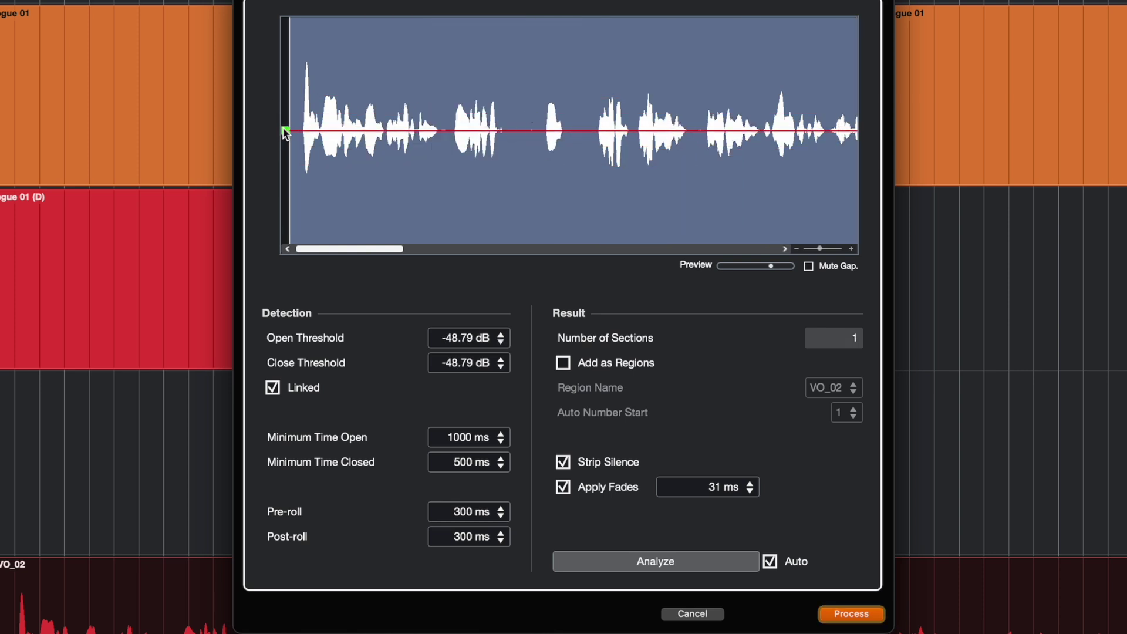
{"action": "left_click_drag", "start_coordinate": [285, 131], "coordinate": [288, 126]}
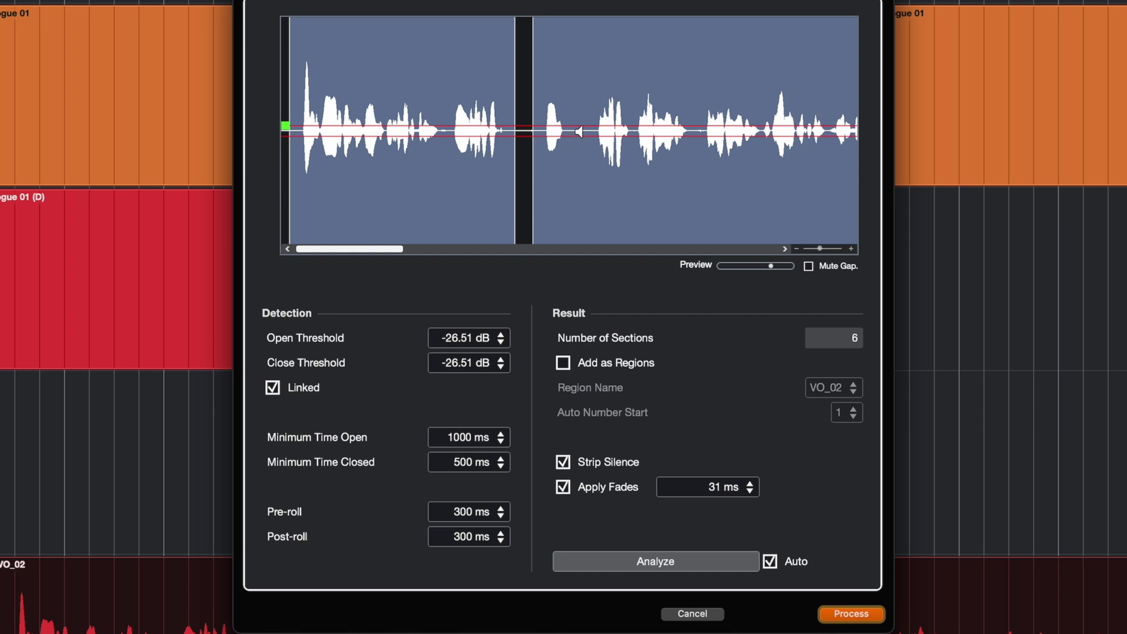
Set Minimum Time Open and Minimum Time Closed to 350 ms
{"action": "left_click", "coordinate": [463, 439]}
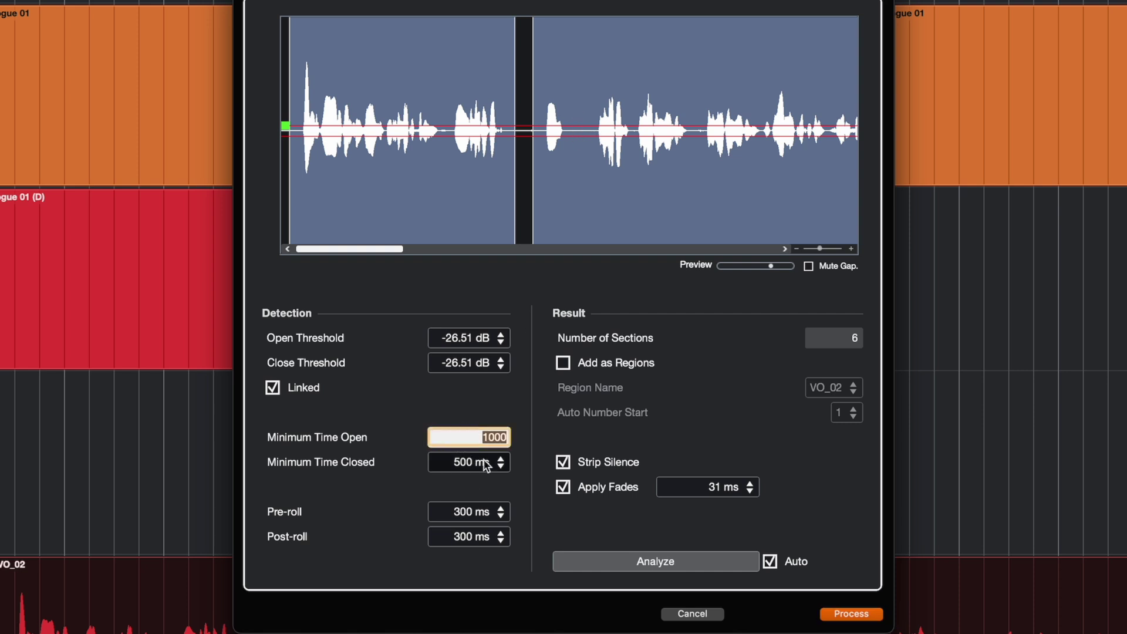
{"action": "key", "text": "Return"}
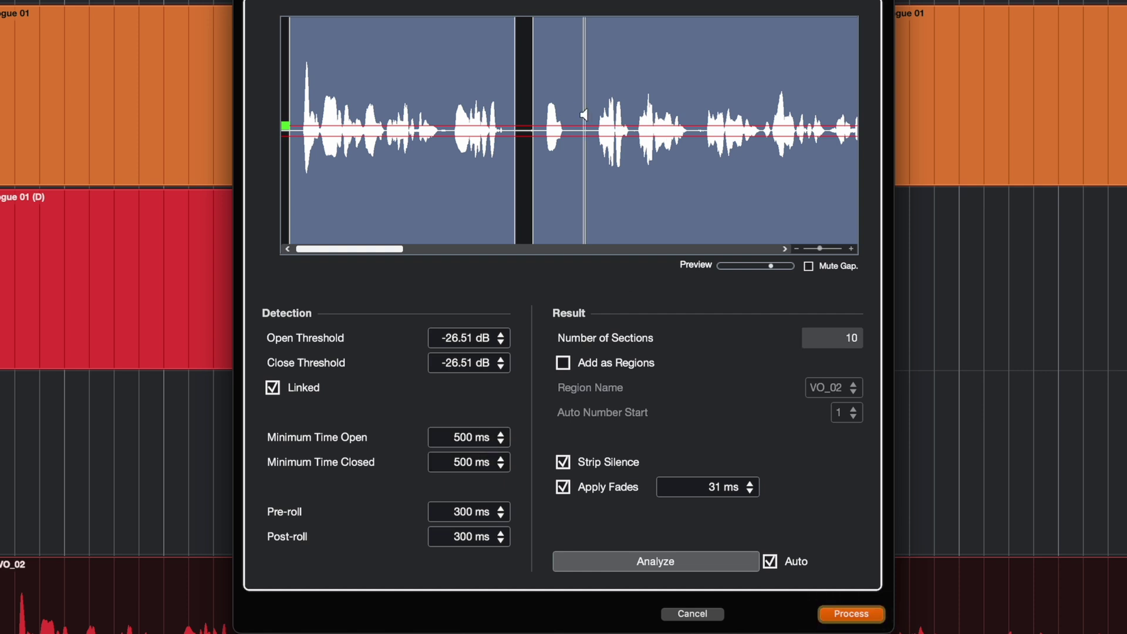
{"action": "left_click", "coordinate": [469, 438]}
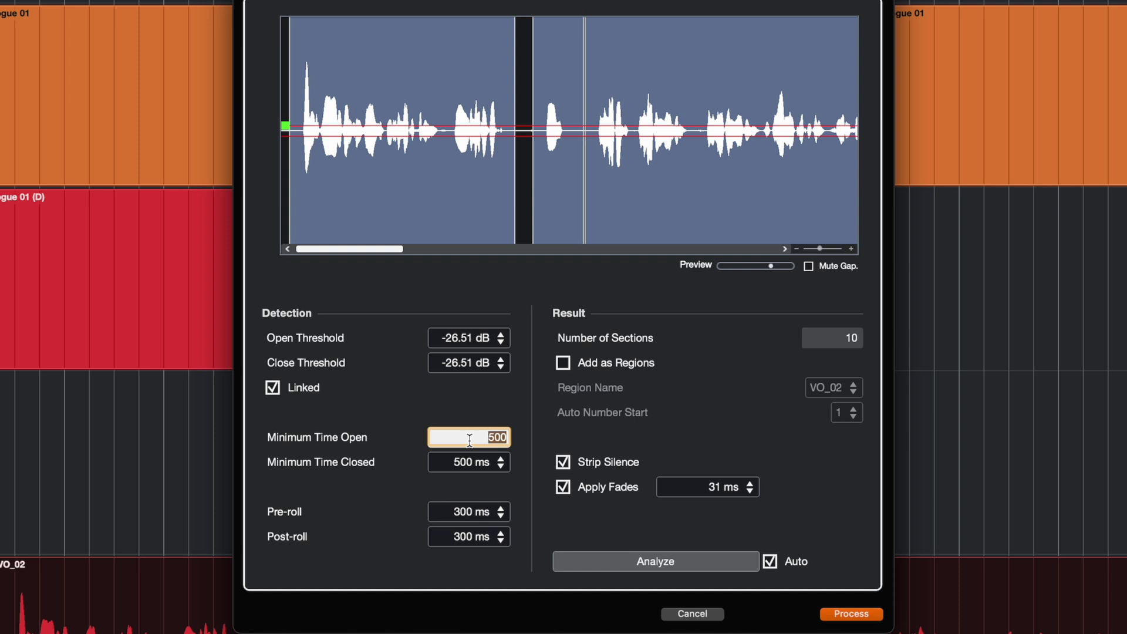
{"action": "type", "text": "350"}
{"action": "key", "text": "Return"}
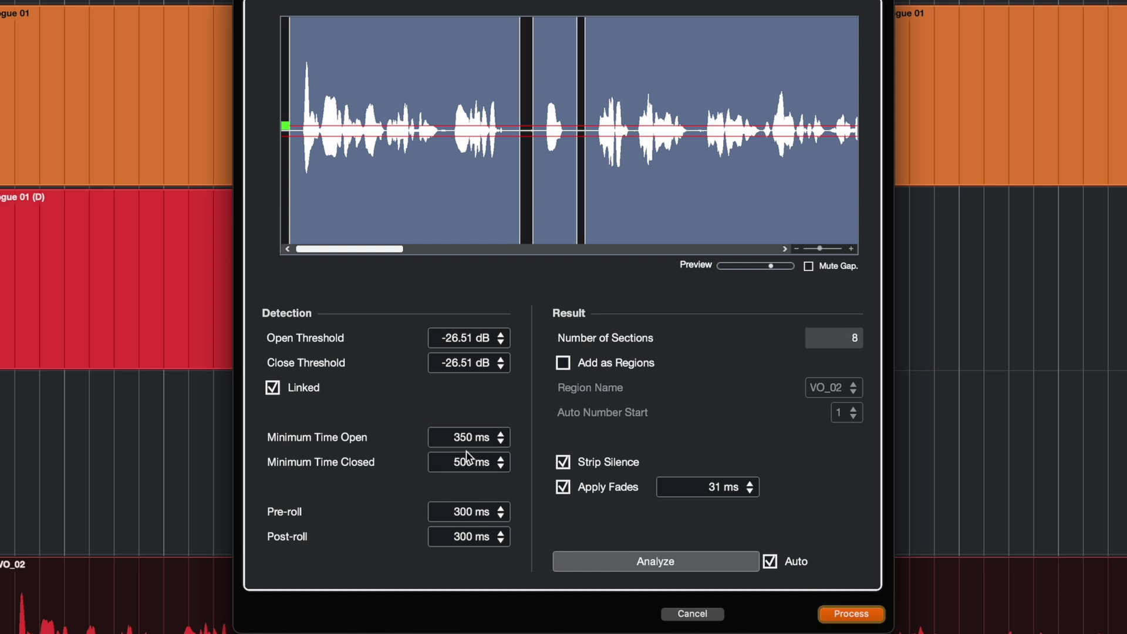
{"action": "left_click", "coordinate": [471, 465]}
{"action": "type", "text": "350"}
{"action": "key", "text": "Return"}
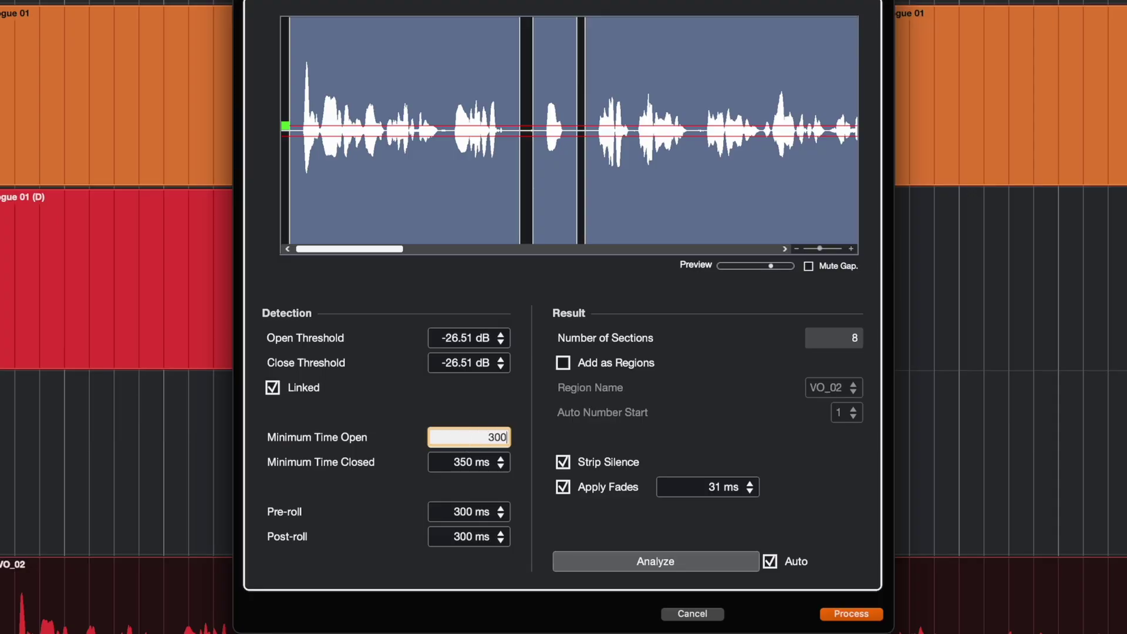
Change both minimum times to 300 ms, set 100 ms fades, and process VO_02
{"action": "type", "text": "300"}
{"action": "key", "text": "Return"}
{"action": "left_click", "coordinate": [466, 461]}
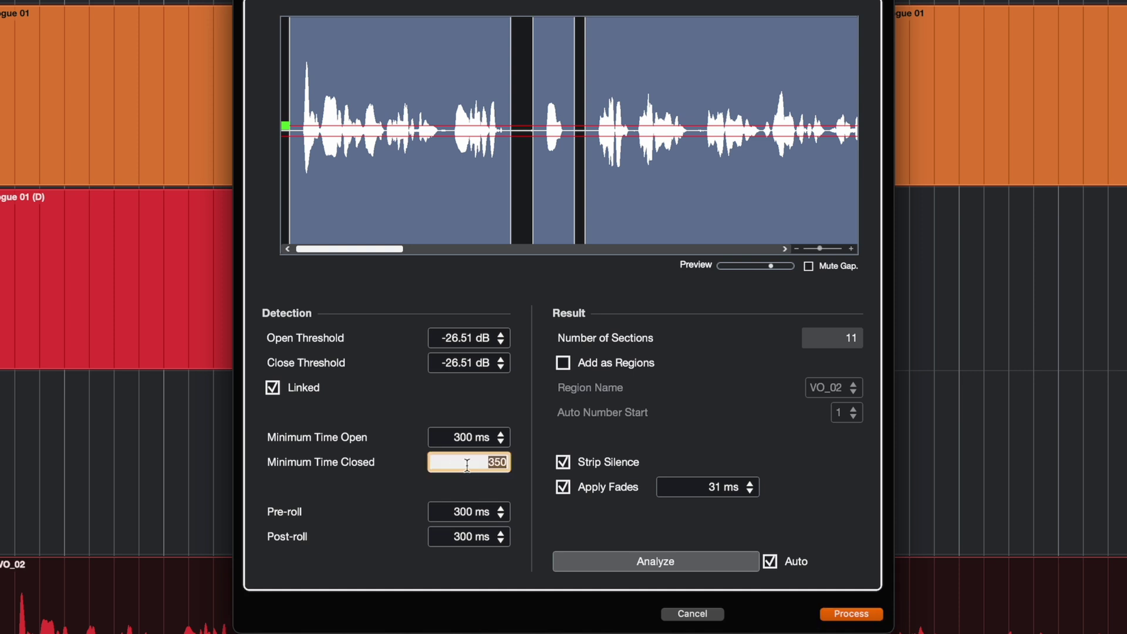
{"action": "type", "text": "300"}
{"action": "key", "text": "Return"}
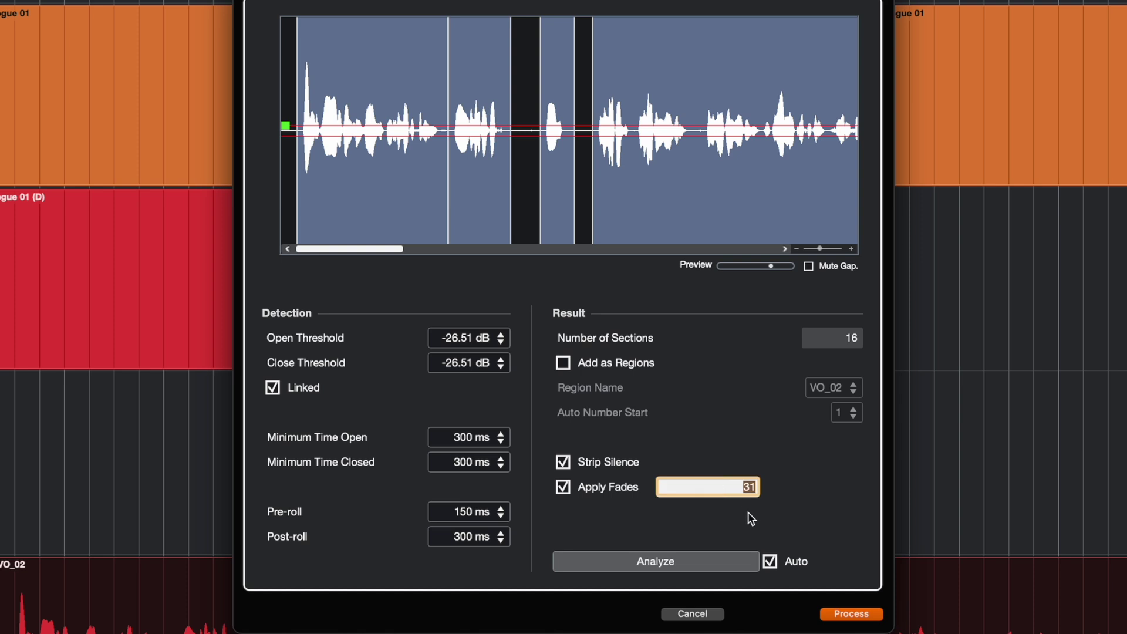
{"action": "type", "text": "100 ms"}
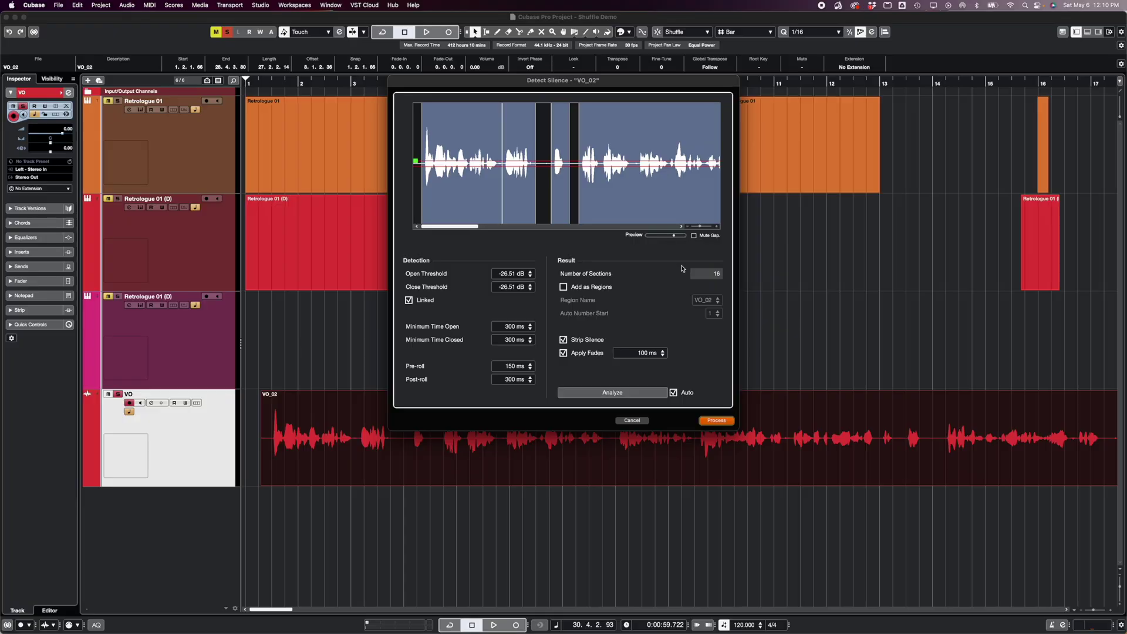
{"action": "left_click", "coordinate": [716, 421]}
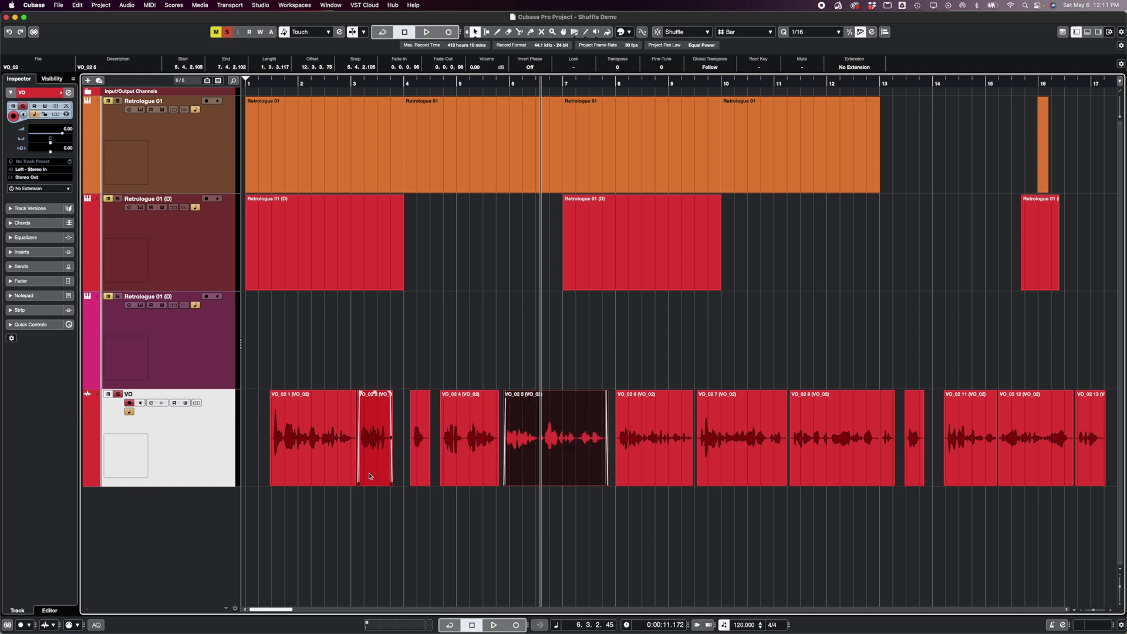
{"action": "key", "text": "Right"}
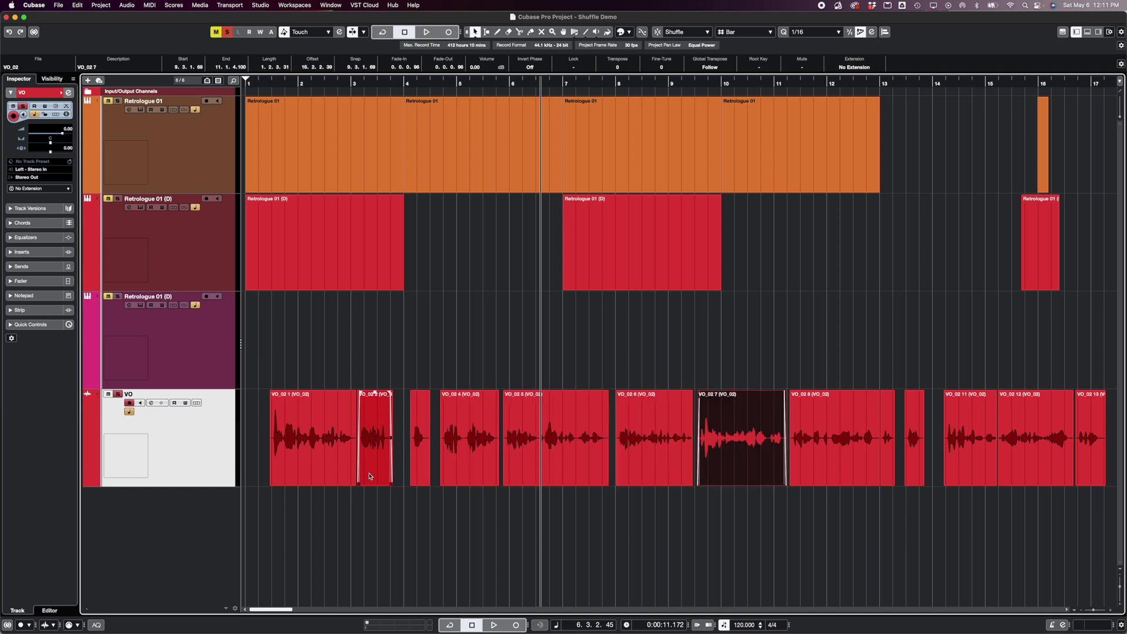
{"action": "key", "text": "Left"}
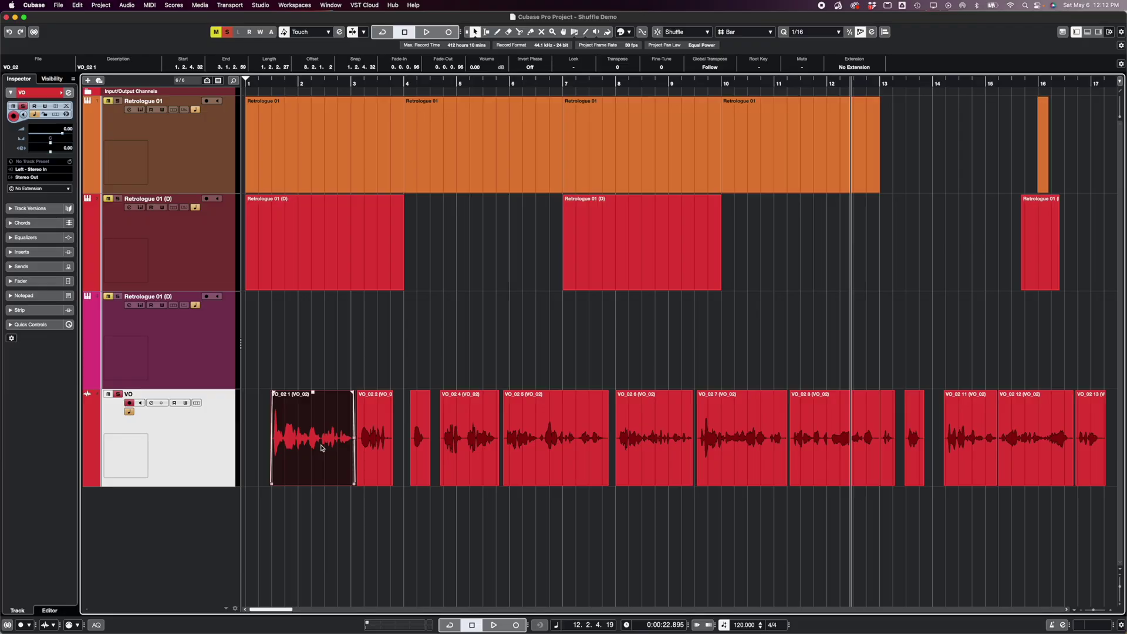
{"action": "left_click", "coordinate": [647, 244]}
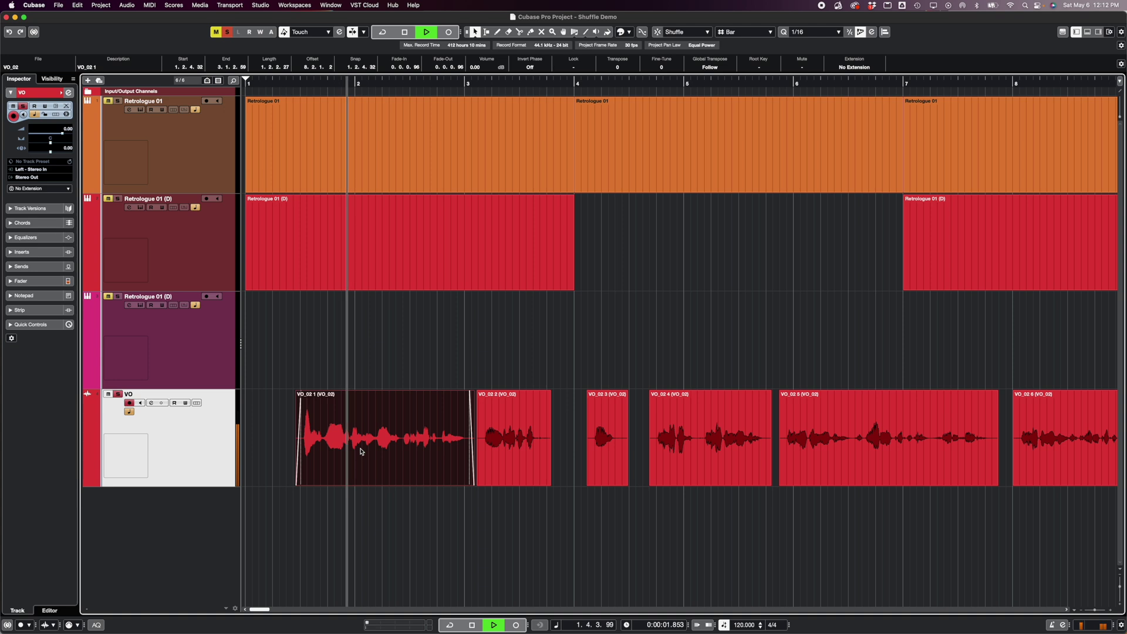
Delete the bad takes VO_02 2 and VO_02 3, then audition VO_02 4
{"action": "scroll", "coordinate": [477, 458], "scroll_direction": "right", "scroll_amount": 1}
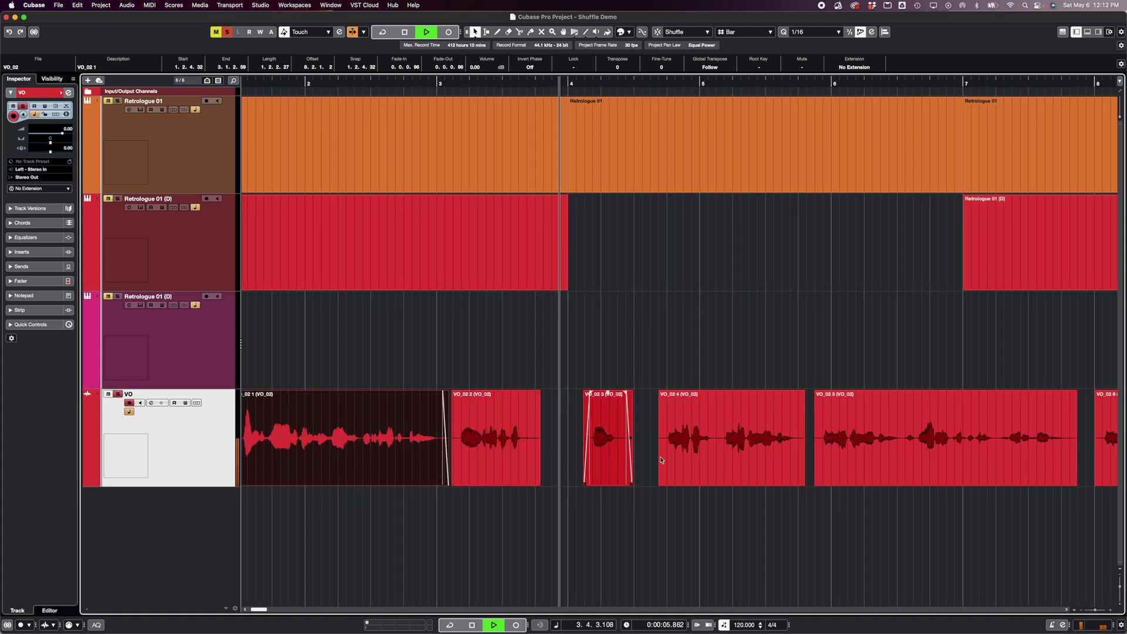
{"action": "key", "text": "space"}
{"action": "left_click_drag", "start_coordinate": [636, 380], "coordinate": [494, 444]}
{"action": "key", "text": "Delete"}
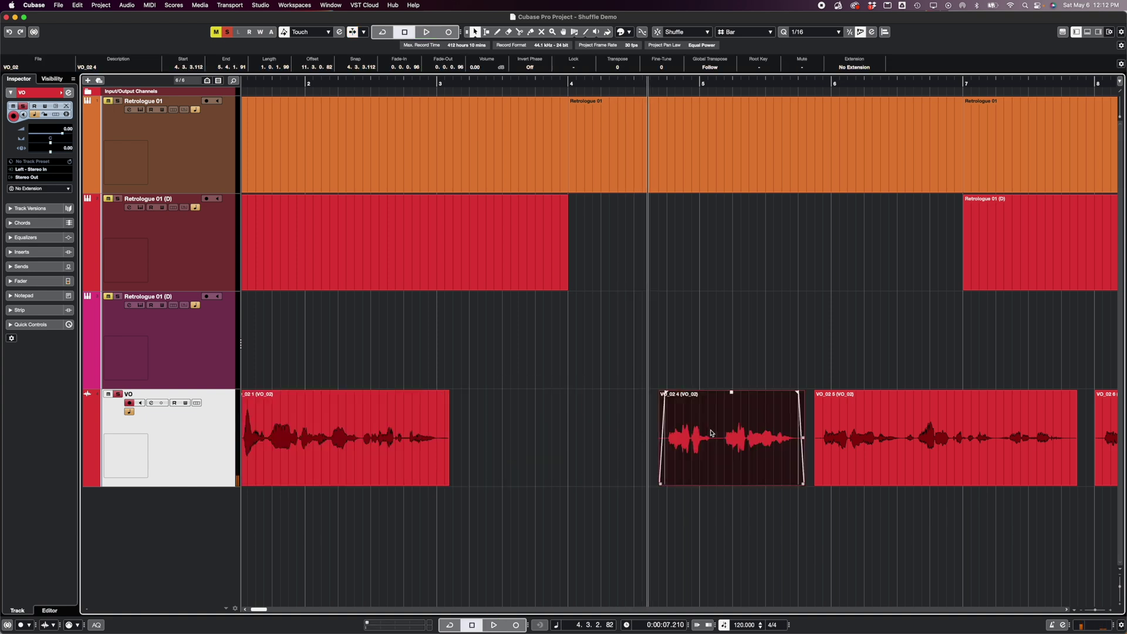
{"action": "key", "text": "space"}
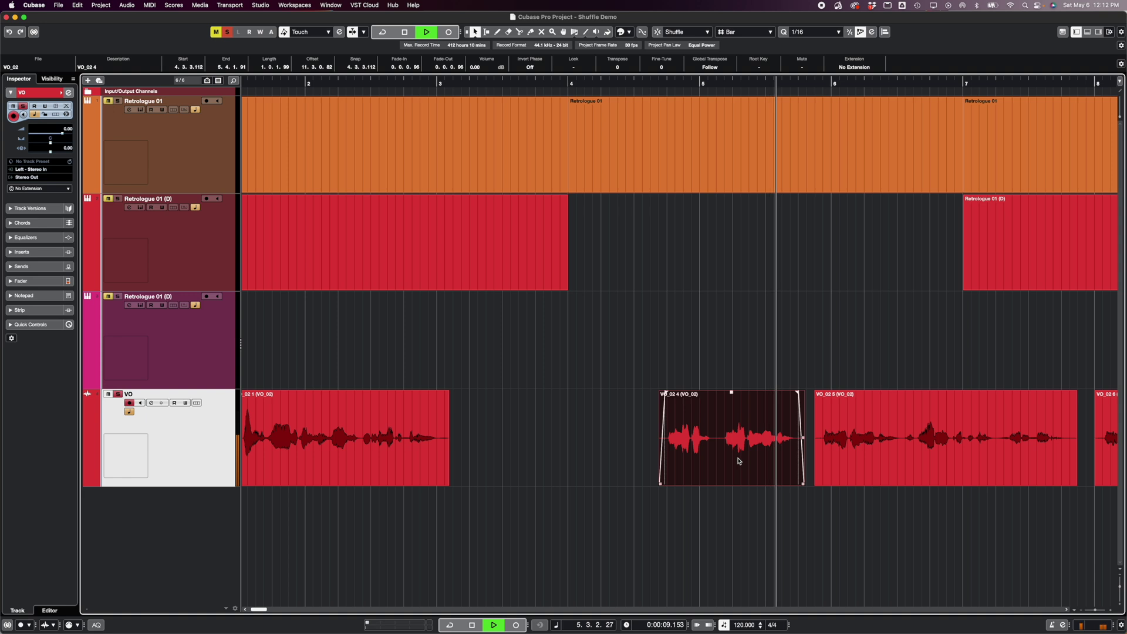
{"action": "key", "text": "space"}
Trim the start of VO_02 4 later and play back from earlier on the timeline
{"action": "left_click_drag", "start_coordinate": [660, 483], "coordinate": [716, 475]}
{"action": "key", "text": "alt+space"}
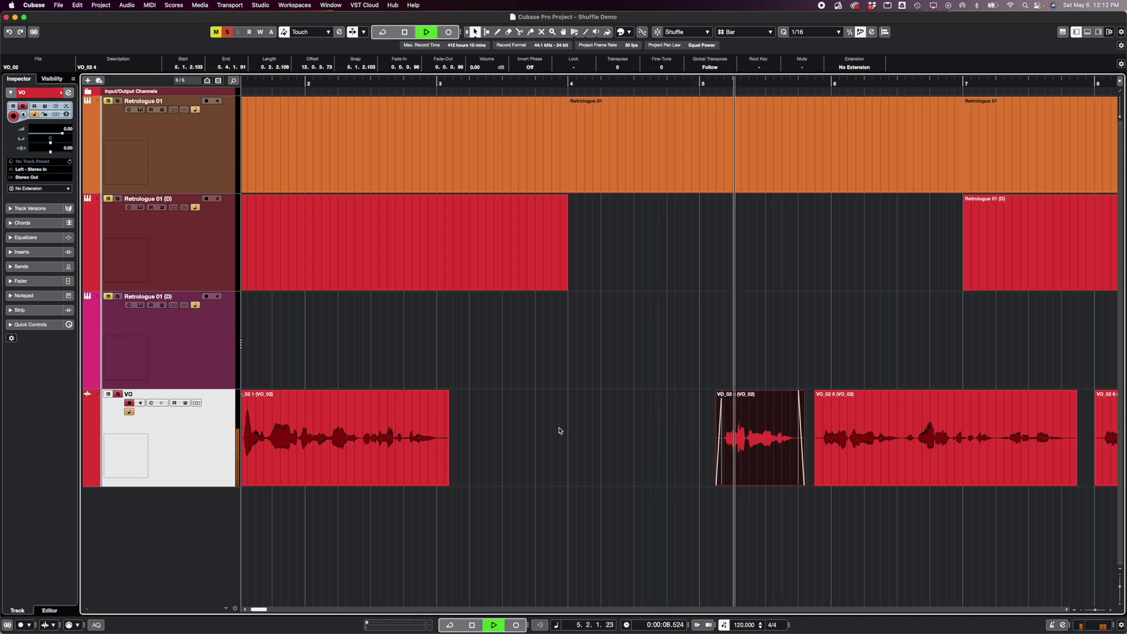
{"action": "left_click", "coordinate": [405, 370]}
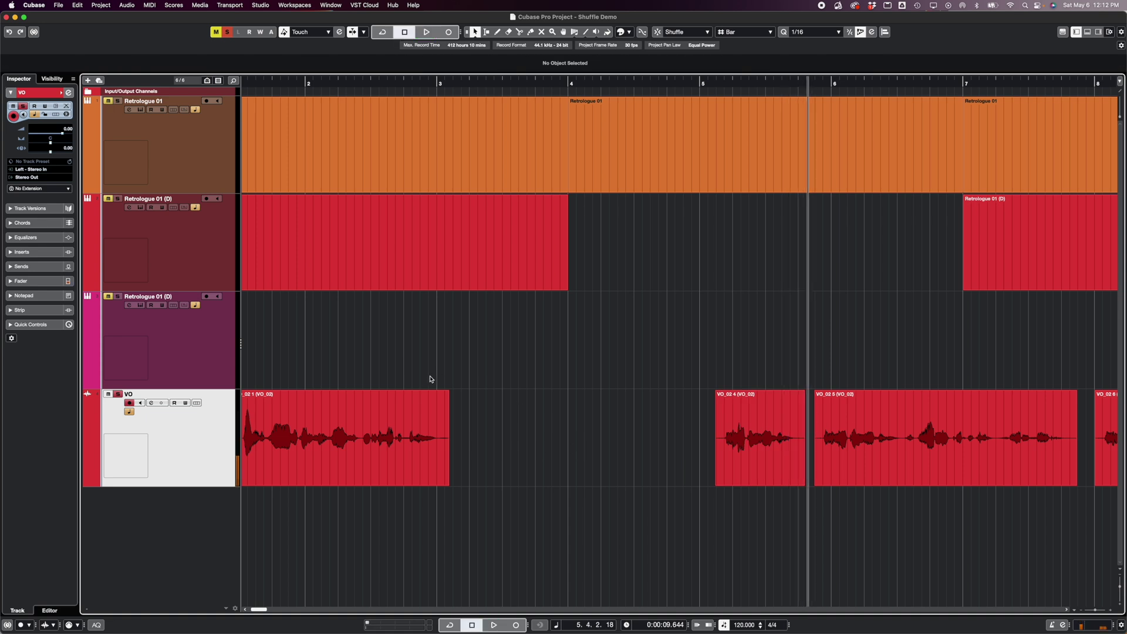
{"action": "left_click", "coordinate": [418, 380]}
{"action": "key", "text": "space"}
{"action": "key", "text": "space"}
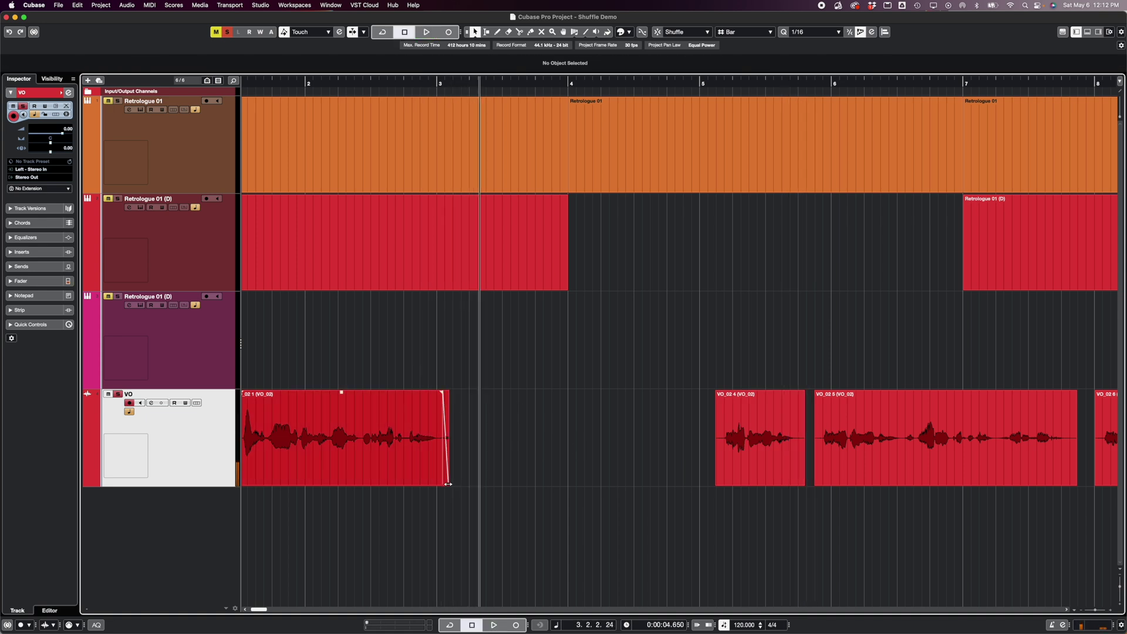
Shorten the end of the first take, then audition and delete VO_02 4
{"action": "left_click_drag", "start_coordinate": [449, 481], "coordinate": [438, 483]}
{"action": "left_click", "coordinate": [745, 460]}
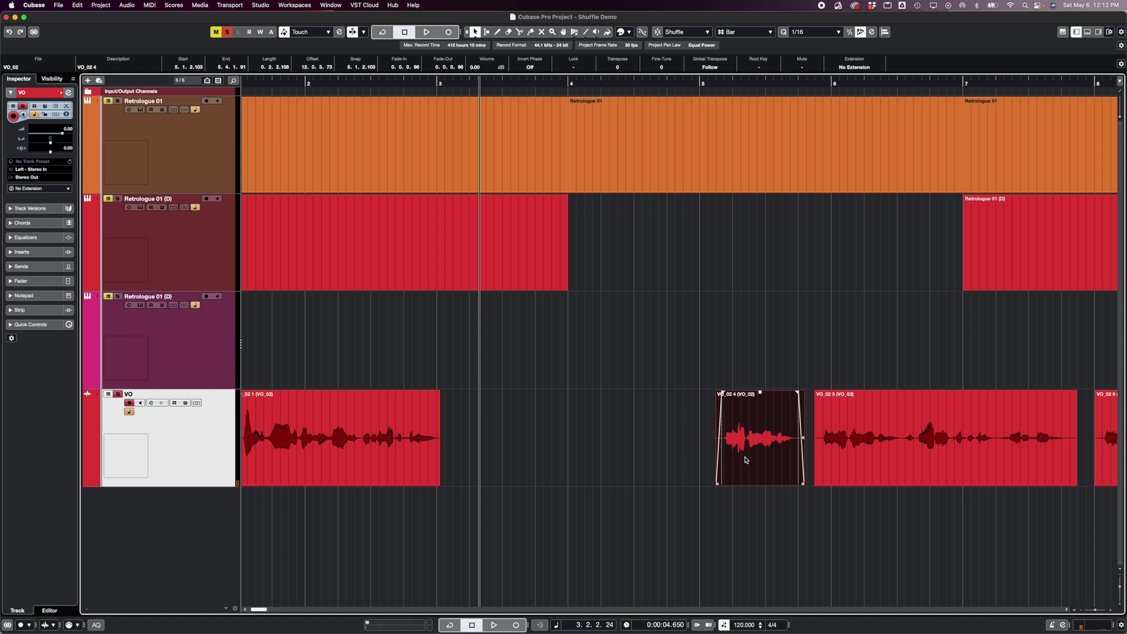
{"action": "key", "text": "alt+space"}
{"action": "left_click", "coordinate": [636, 437]}
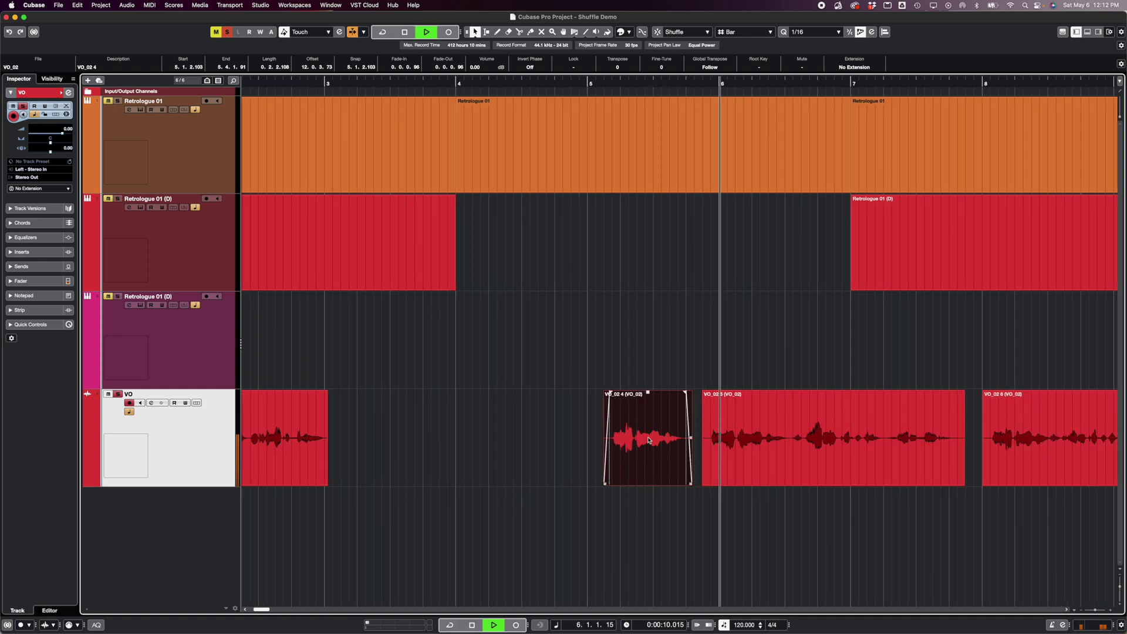
{"action": "key", "text": "Delete"}
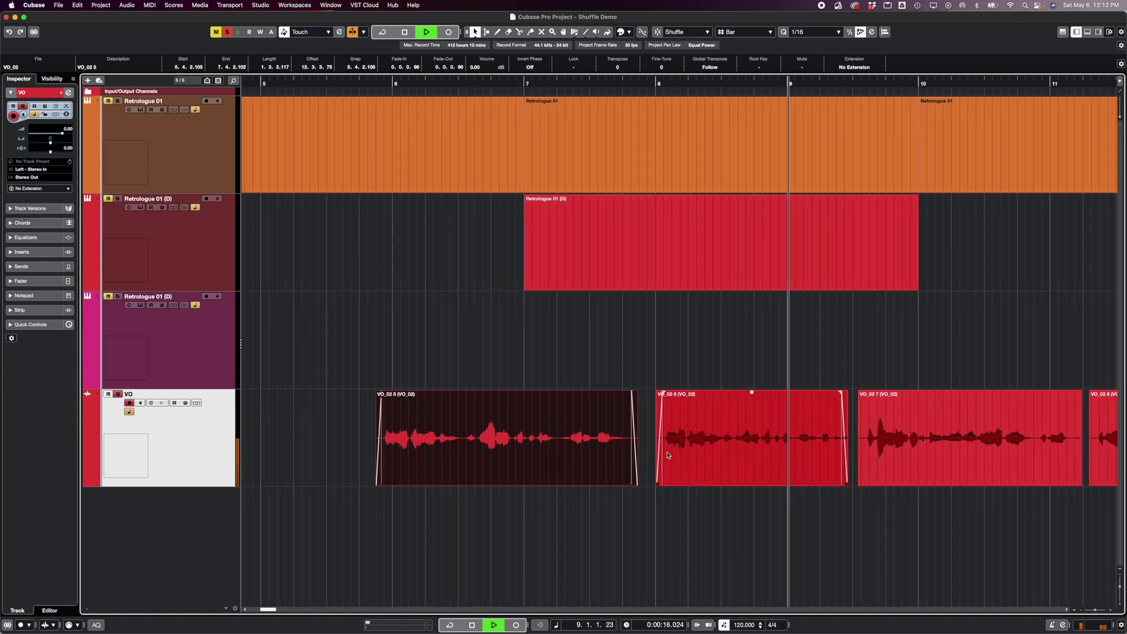
{"action": "key", "text": "space"}
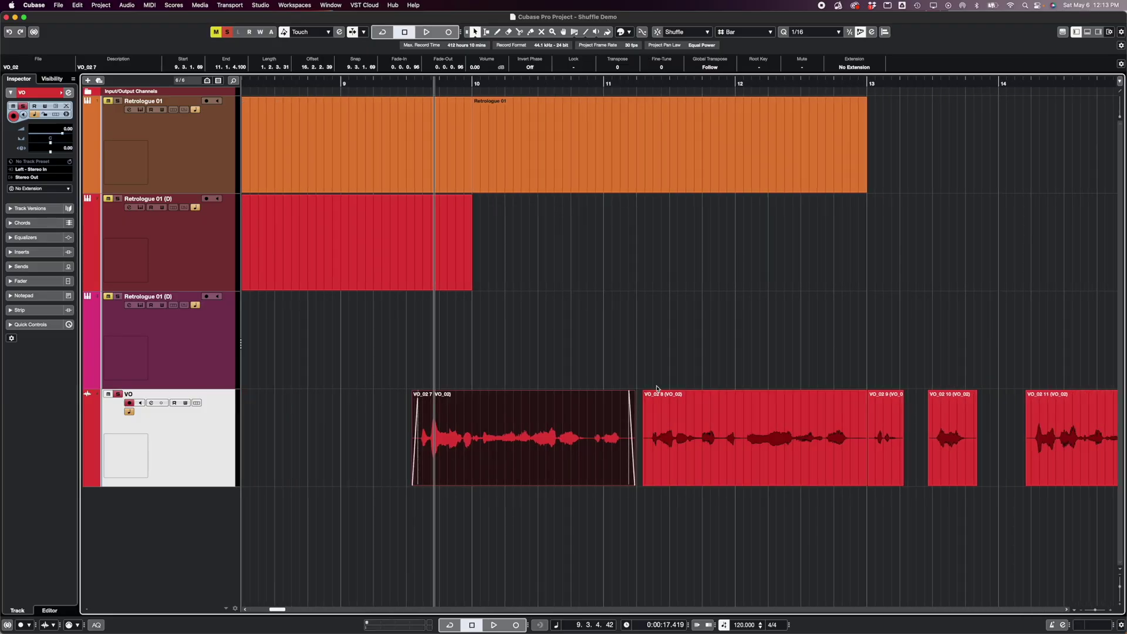
{"action": "scroll", "coordinate": [657, 388], "scroll_direction": "right", "scroll_amount": 8}
Play back the voiceover from near bar 11 with the view following the playhead
{"action": "scroll", "coordinate": [623, 385], "scroll_direction": "left", "scroll_amount": 4}
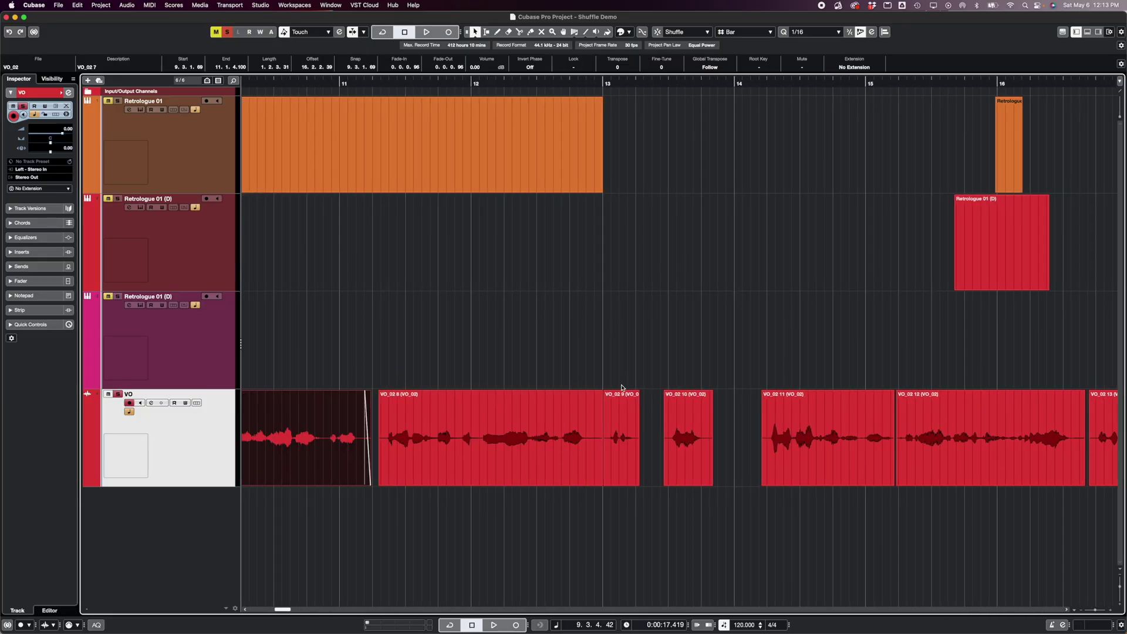
{"action": "left_click", "coordinate": [544, 374]}
{"action": "key", "text": "space"}
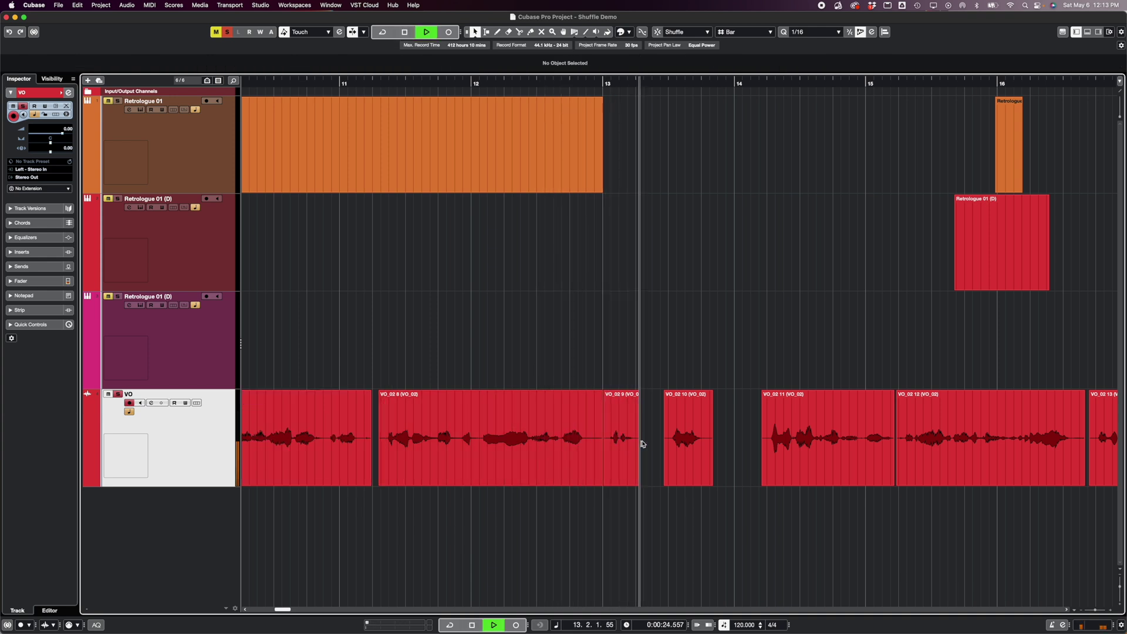
{"action": "mouse_move", "coordinate": [680, 436]}
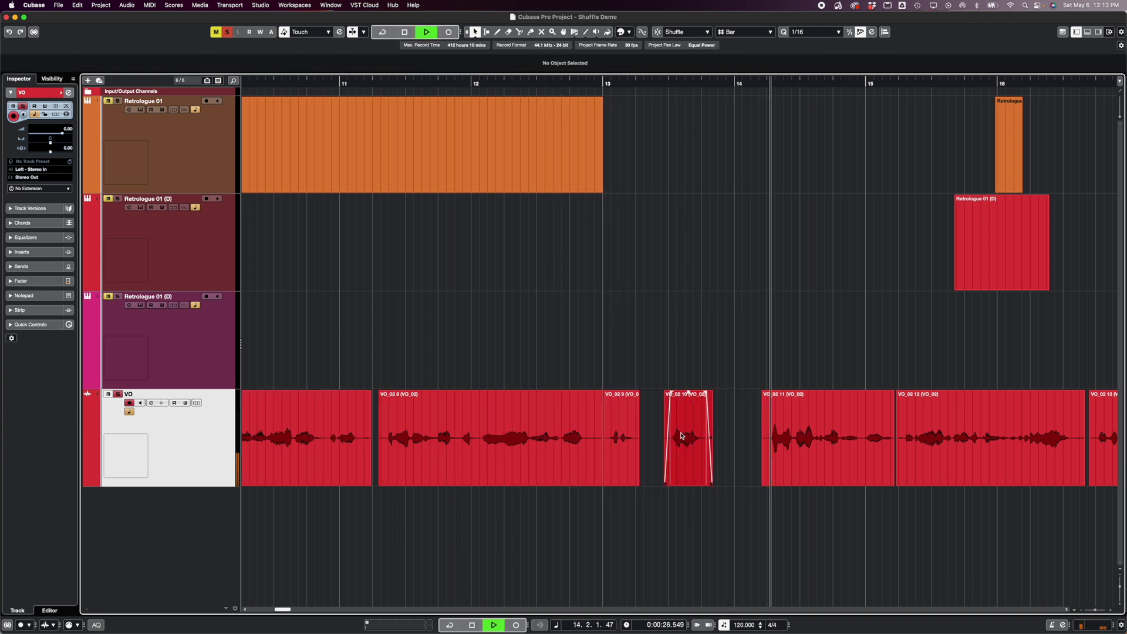
{"action": "key", "text": "f"}
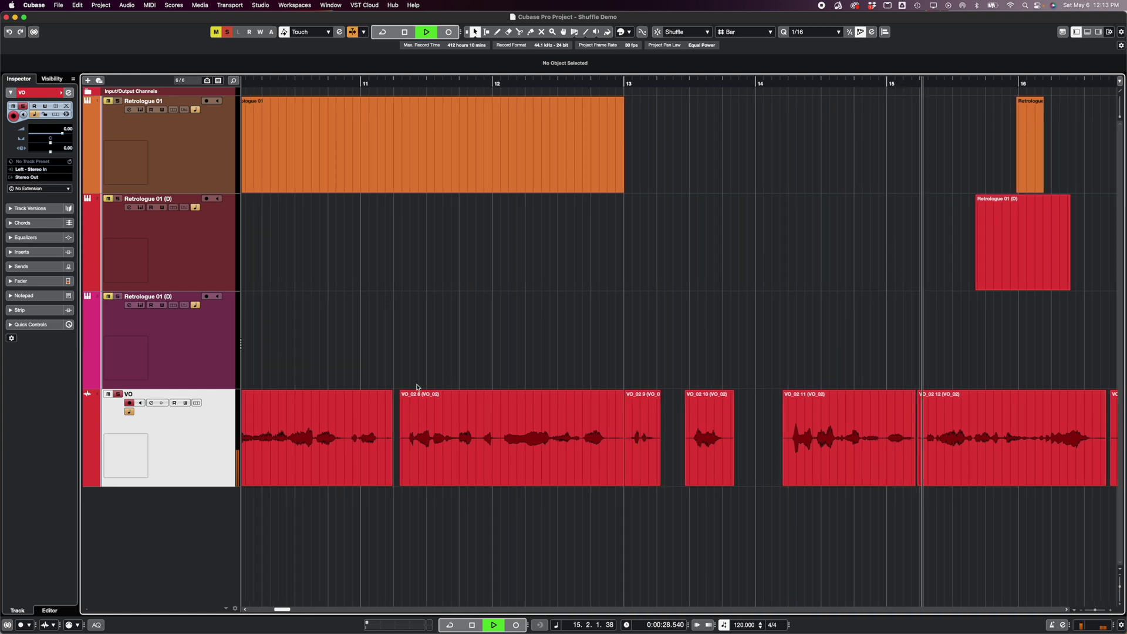
{"action": "left_click", "coordinate": [389, 378]}
{"action": "key", "text": "space"}
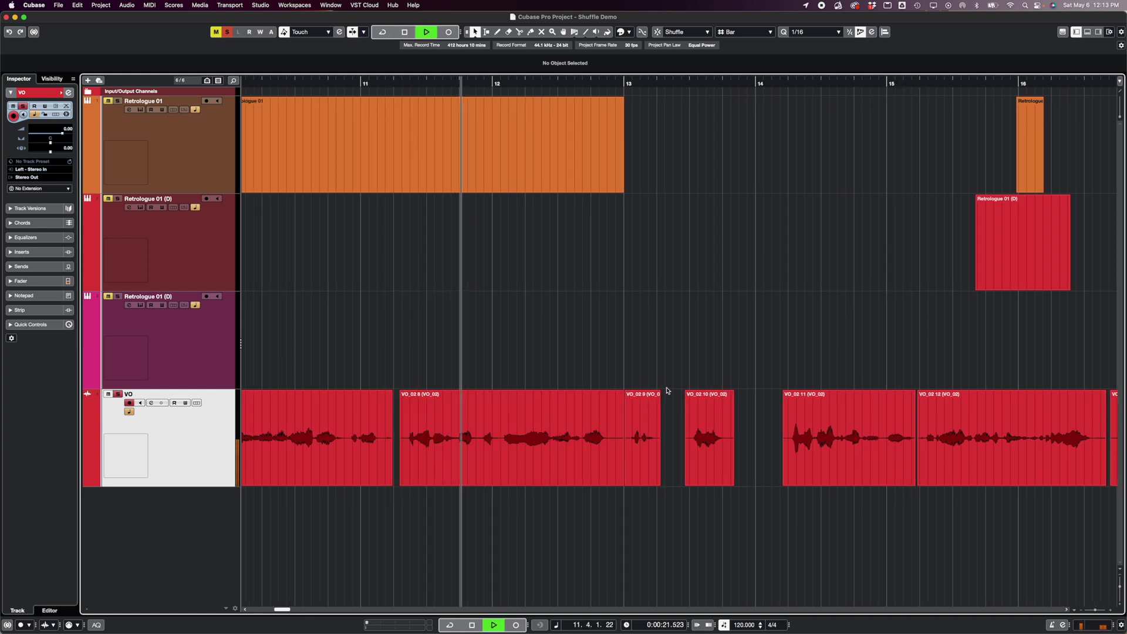
Trim the end of the VO_02 8 take and audition the result
{"action": "left_click", "coordinate": [607, 456]}
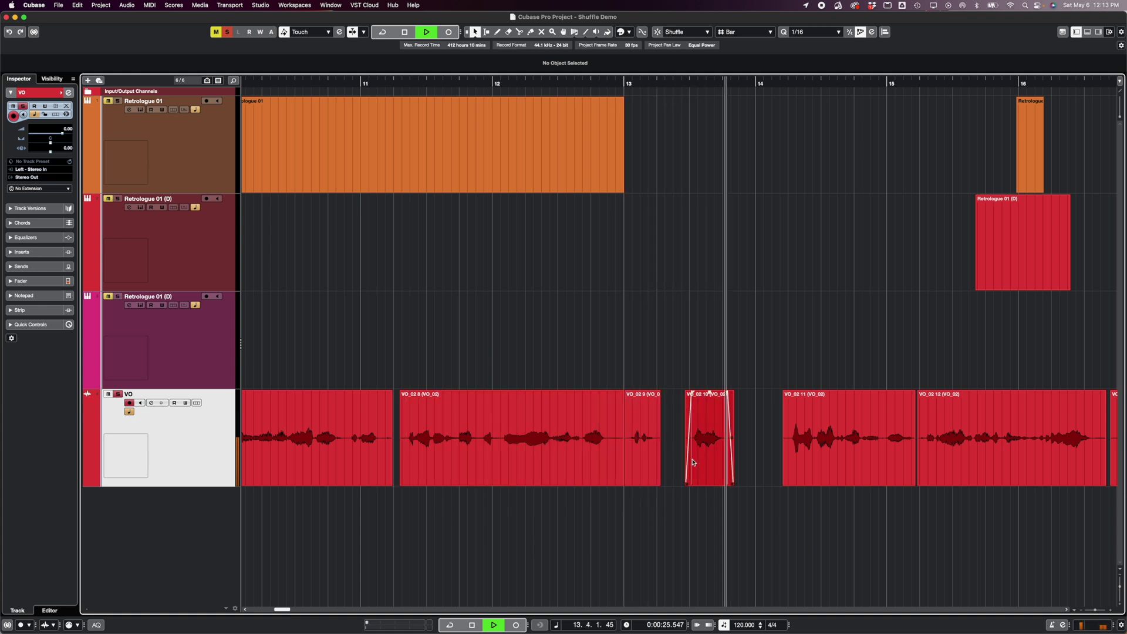
{"action": "key", "text": "space"}
{"action": "left_click", "coordinate": [622, 479]}
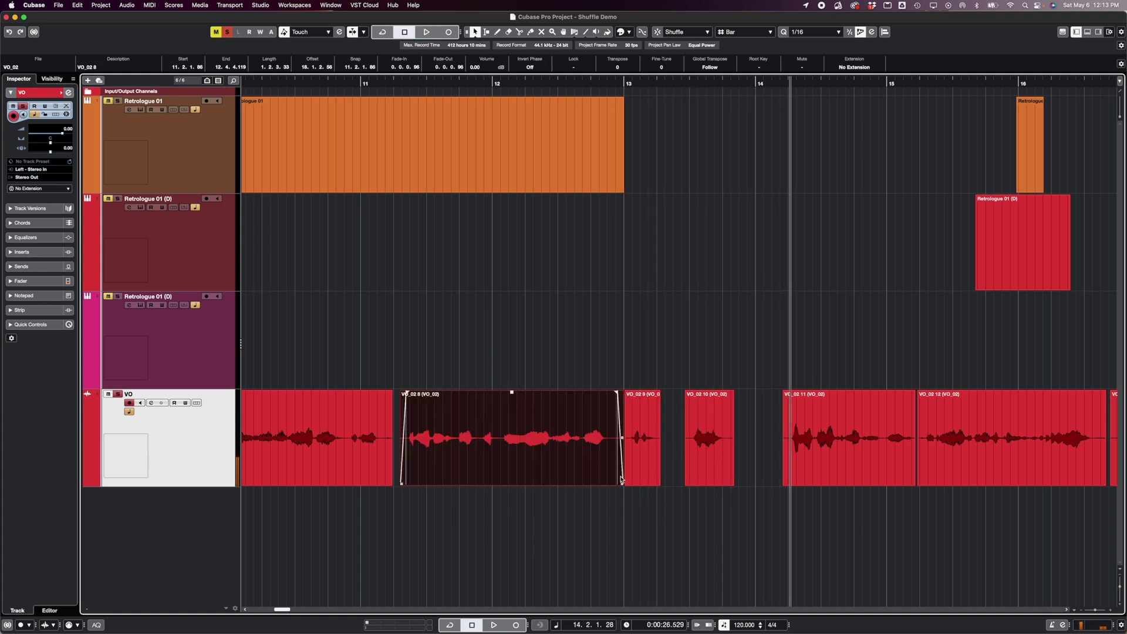
{"action": "left_click_drag", "start_coordinate": [622, 483], "coordinate": [635, 451]}
{"action": "left_click", "coordinate": [579, 360]}
{"action": "key", "text": "space"}
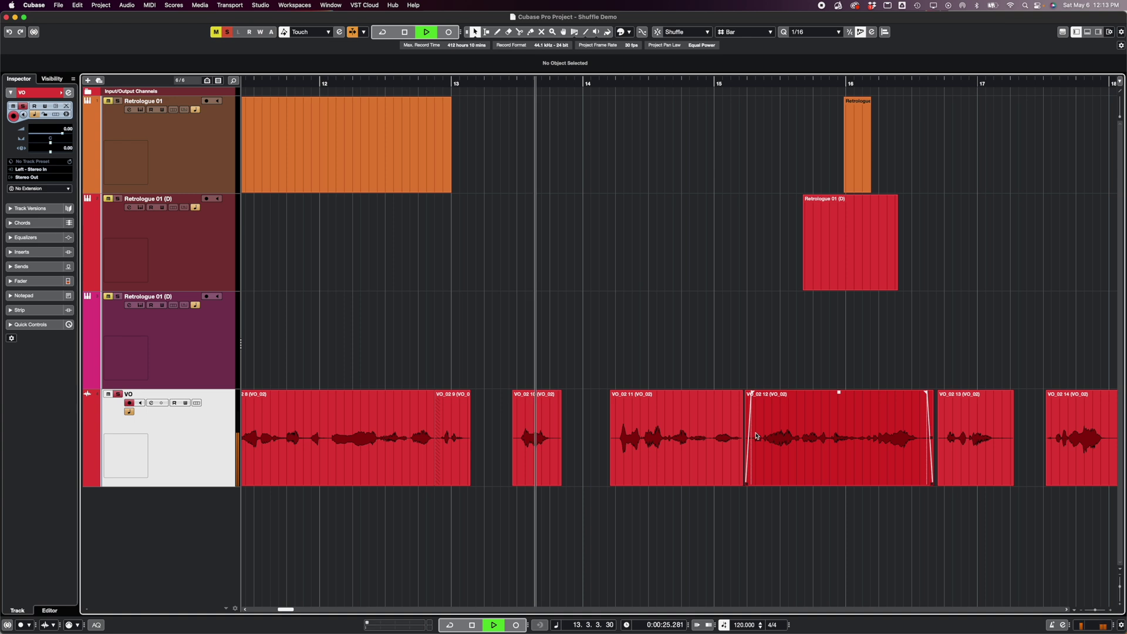
{"action": "key", "text": "space"}
Delete the VO_02 10 take and listen through the takes up to VO_02 18
{"action": "left_click_drag", "start_coordinate": [594, 374], "coordinate": [522, 424]}
{"action": "key", "text": "Delete"}
{"action": "left_click", "coordinate": [611, 413]}
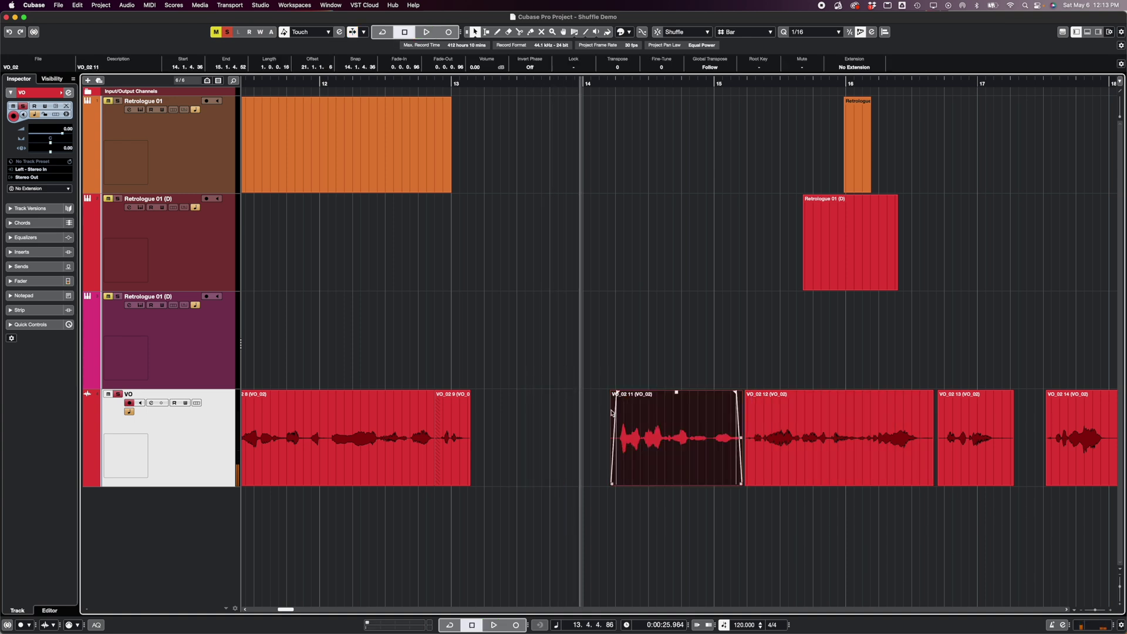
{"action": "key", "text": "space"}
{"action": "left_click", "coordinate": [574, 448]}
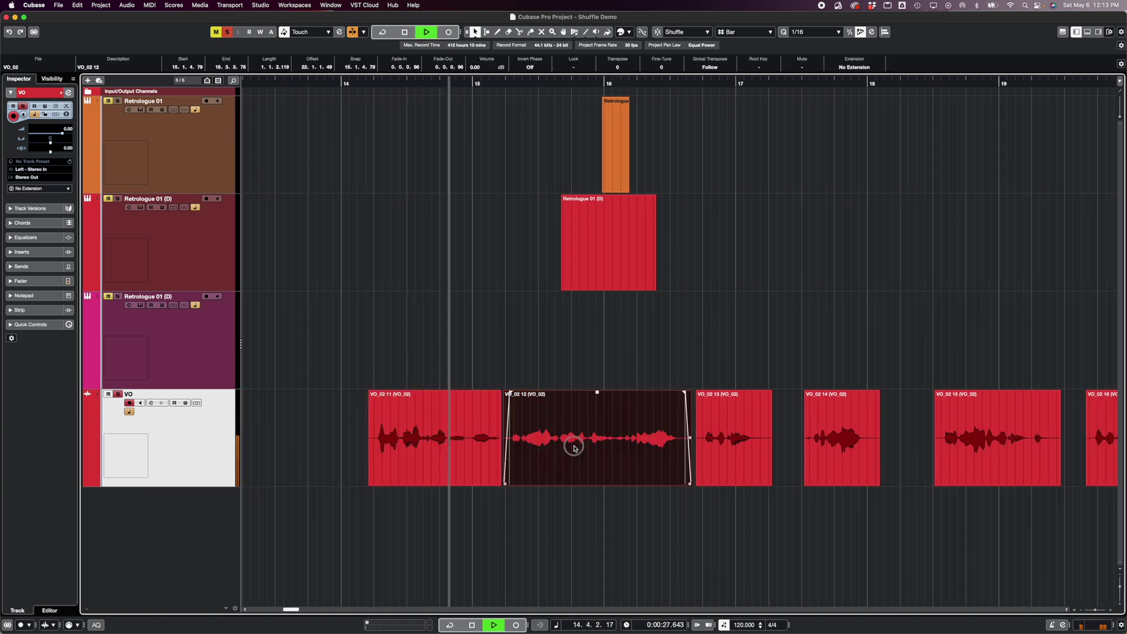
{"action": "left_click", "coordinate": [402, 357]}
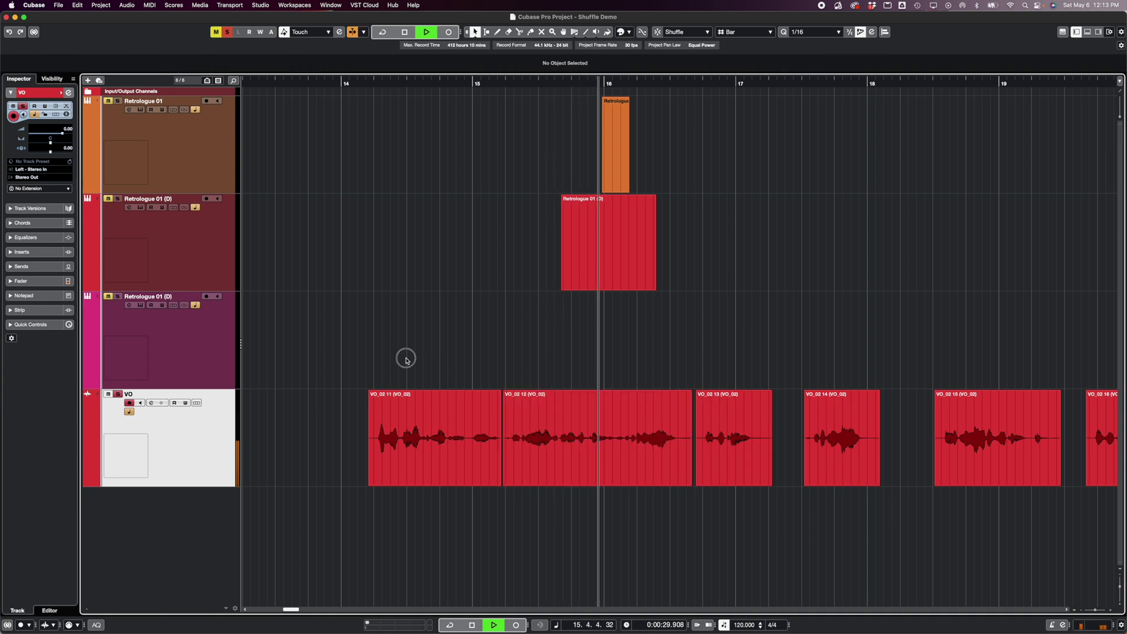
{"action": "left_click", "coordinate": [419, 382]}
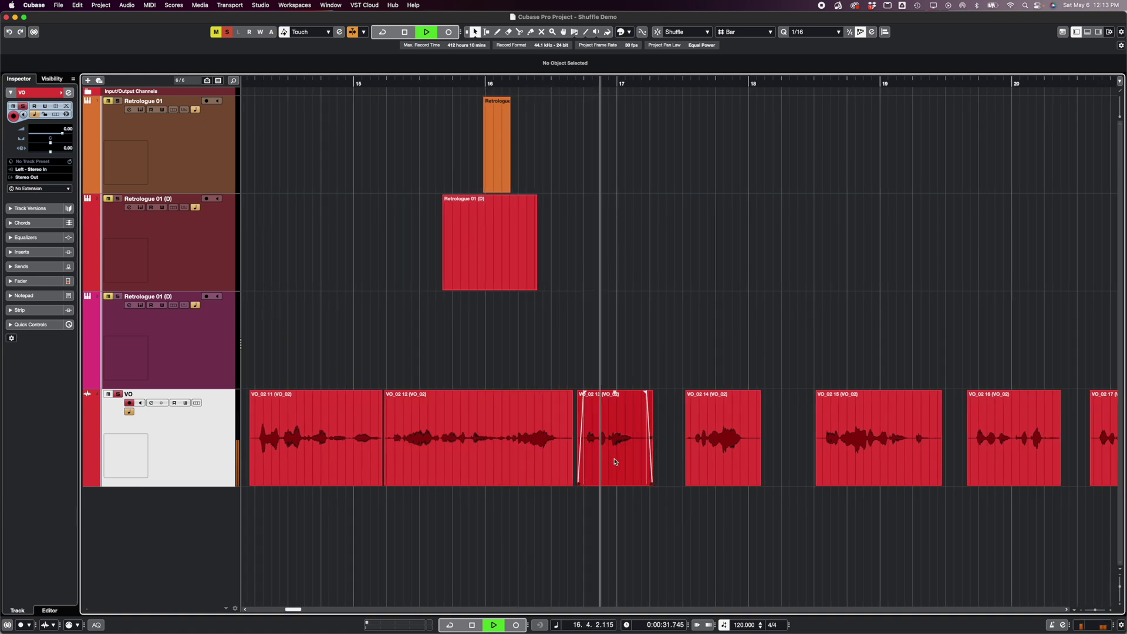
{"action": "left_click", "coordinate": [496, 456]}
{"action": "key", "text": "space"}
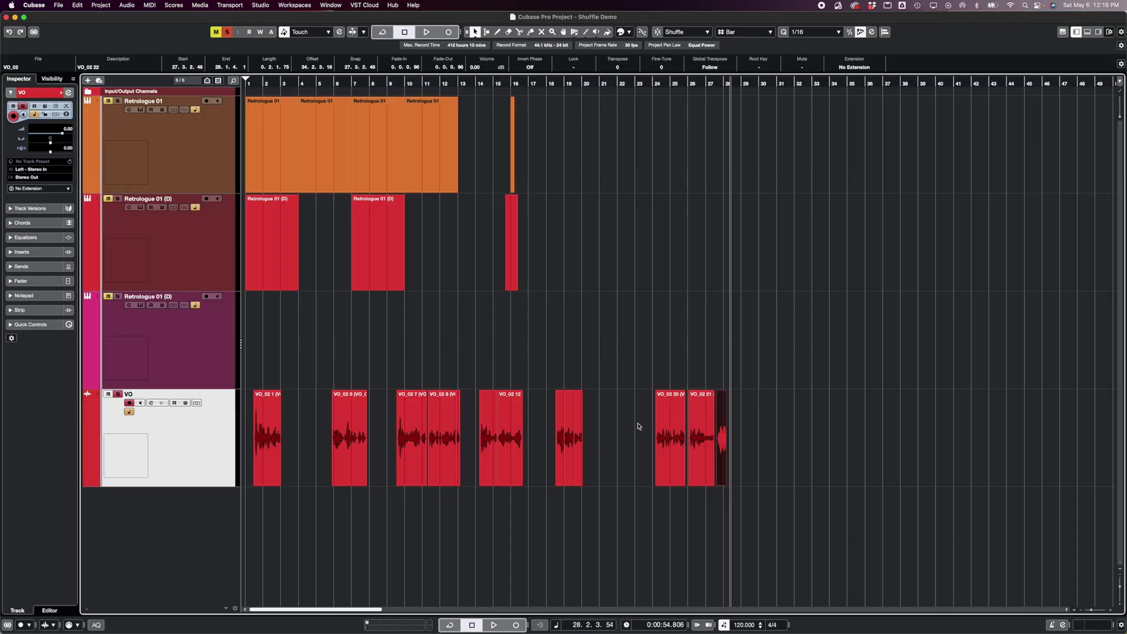
Select takes VO_02 5 through the last one and slide them left to butt against VO_02 1
{"action": "left_click_drag", "start_coordinate": [770, 420], "coordinate": [315, 450]}
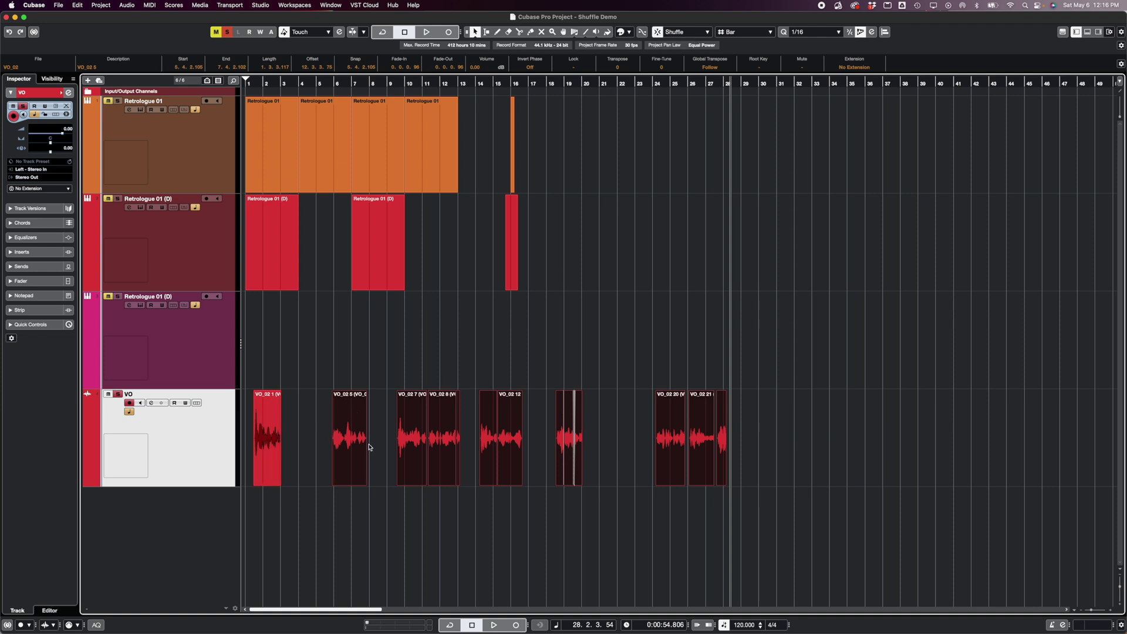
{"action": "left_click_drag", "start_coordinate": [346, 439], "coordinate": [333, 440]}
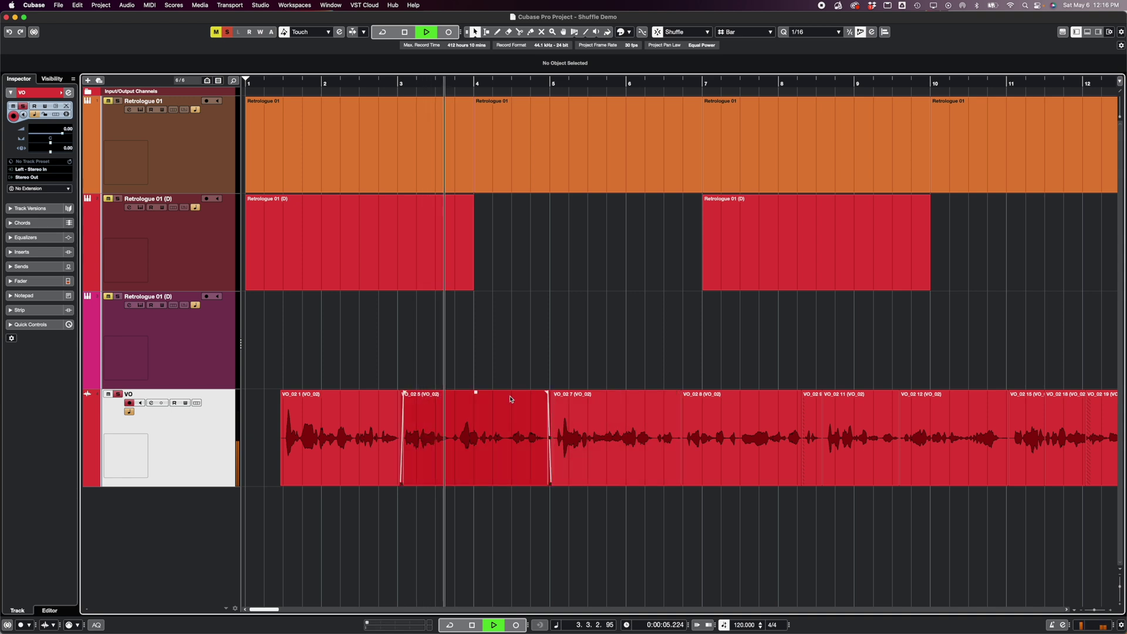
Shorten the end of the VO_02 5 take slightly
{"action": "scroll", "coordinate": [512, 404], "scroll_direction": "right", "scroll_amount": 2}
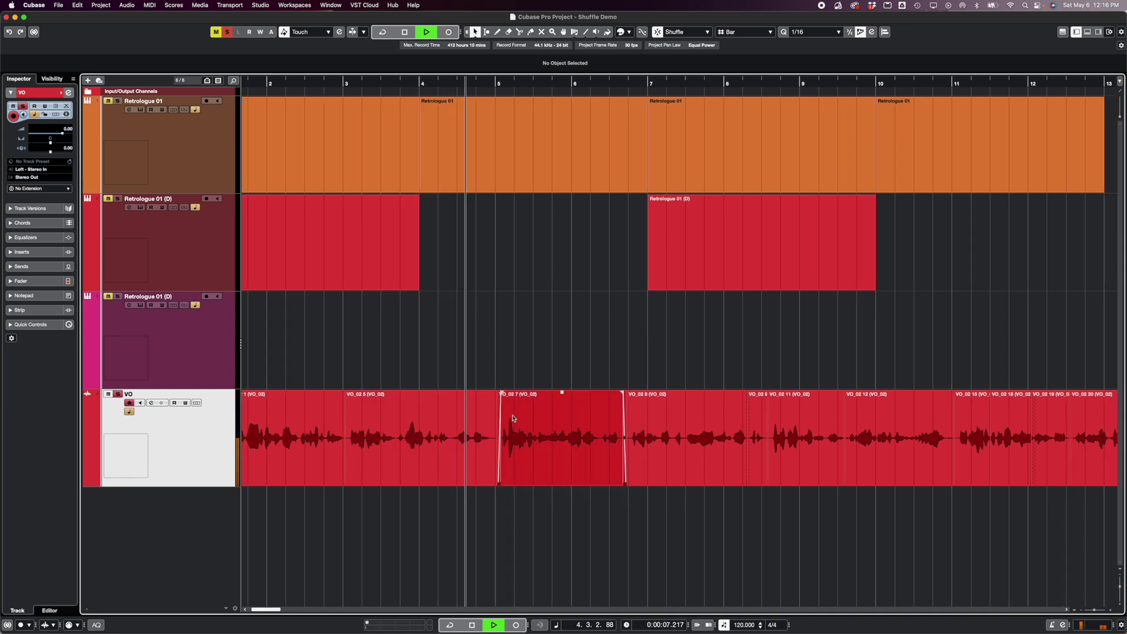
{"action": "key", "text": "space"}
{"action": "left_click", "coordinate": [495, 485]}
{"action": "left_click_drag", "start_coordinate": [495, 484], "coordinate": [491, 485]}
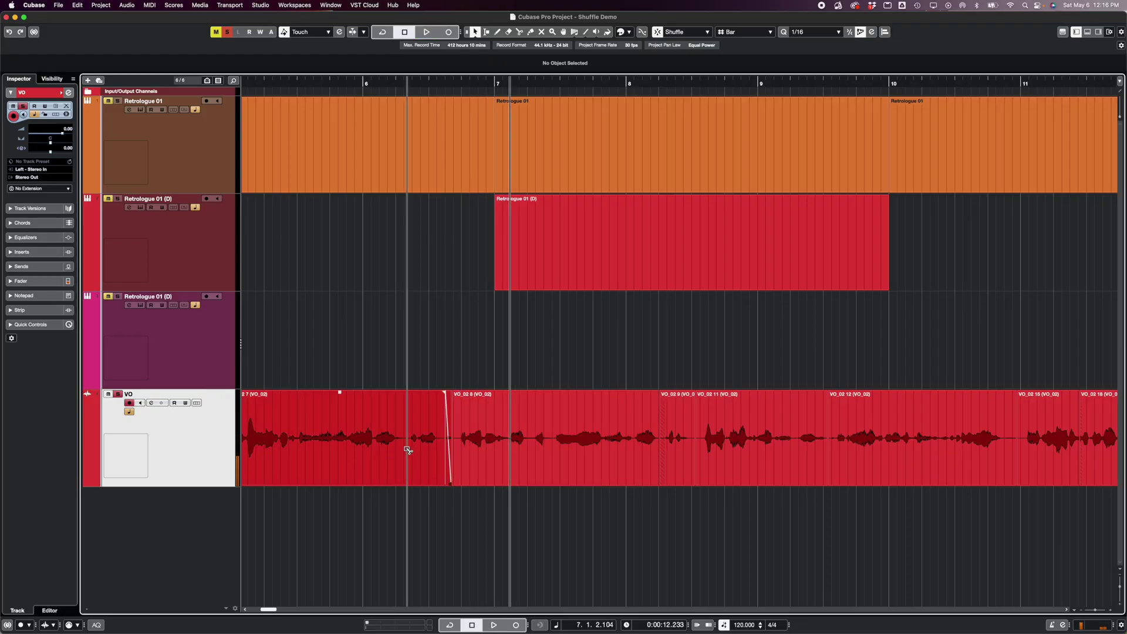
Split off VO_02 7, trim its start, and audition the new join
{"action": "left_click", "coordinate": [402, 452]}
{"action": "left_click_drag", "start_coordinate": [406, 483], "coordinate": [410, 483]}
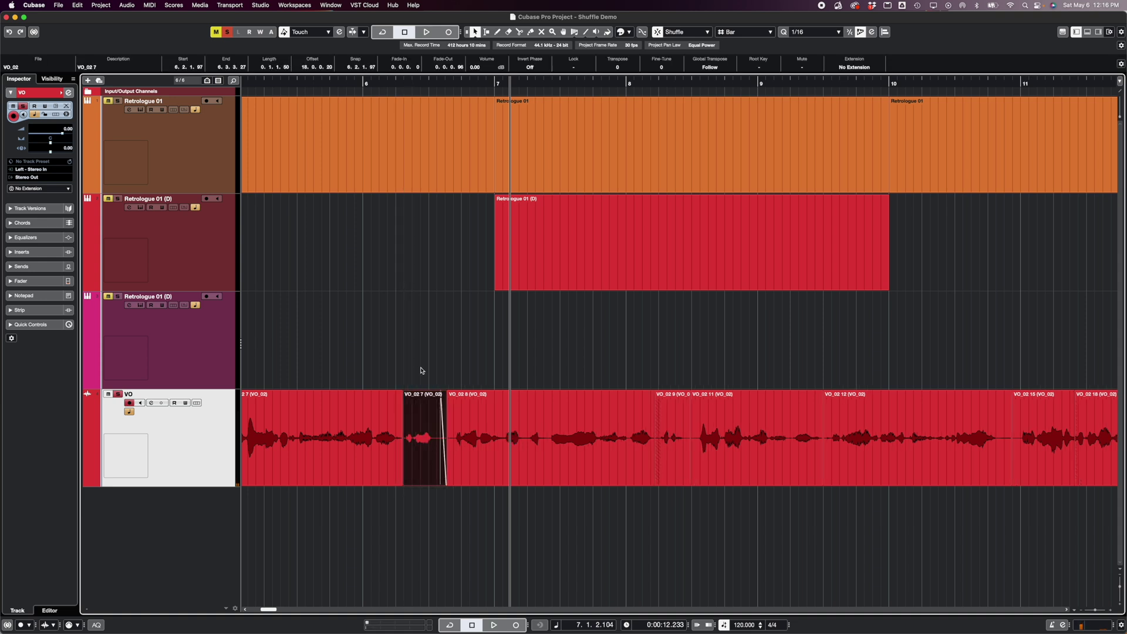
{"action": "left_click", "coordinate": [386, 416], "text": "shift"}
{"action": "left_click", "coordinate": [385, 368]}
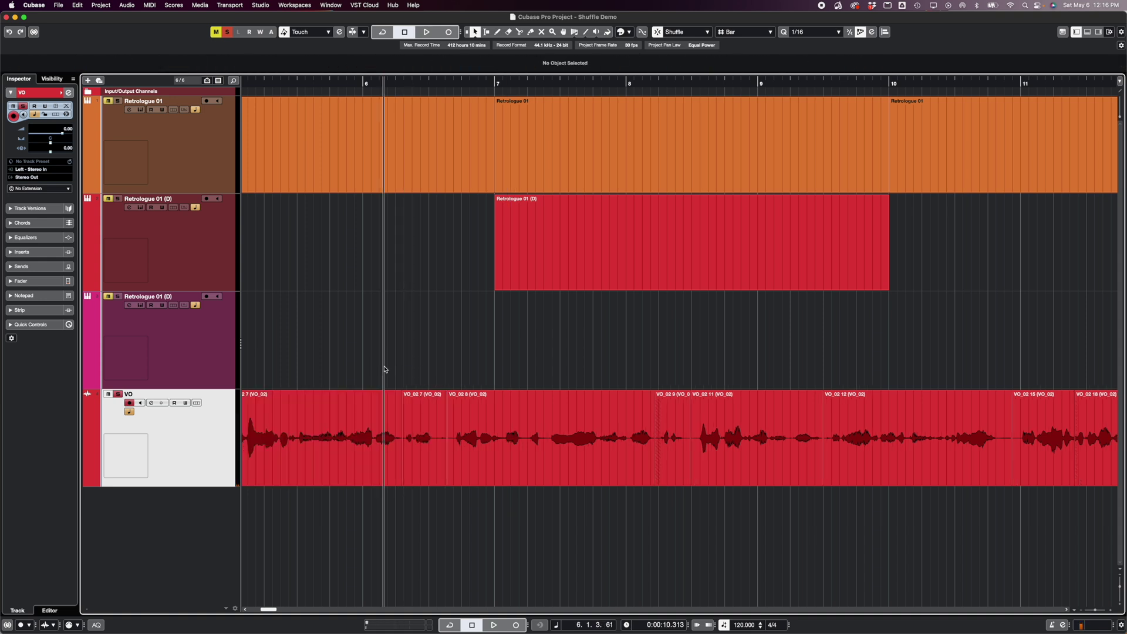
{"action": "key", "text": "space"}
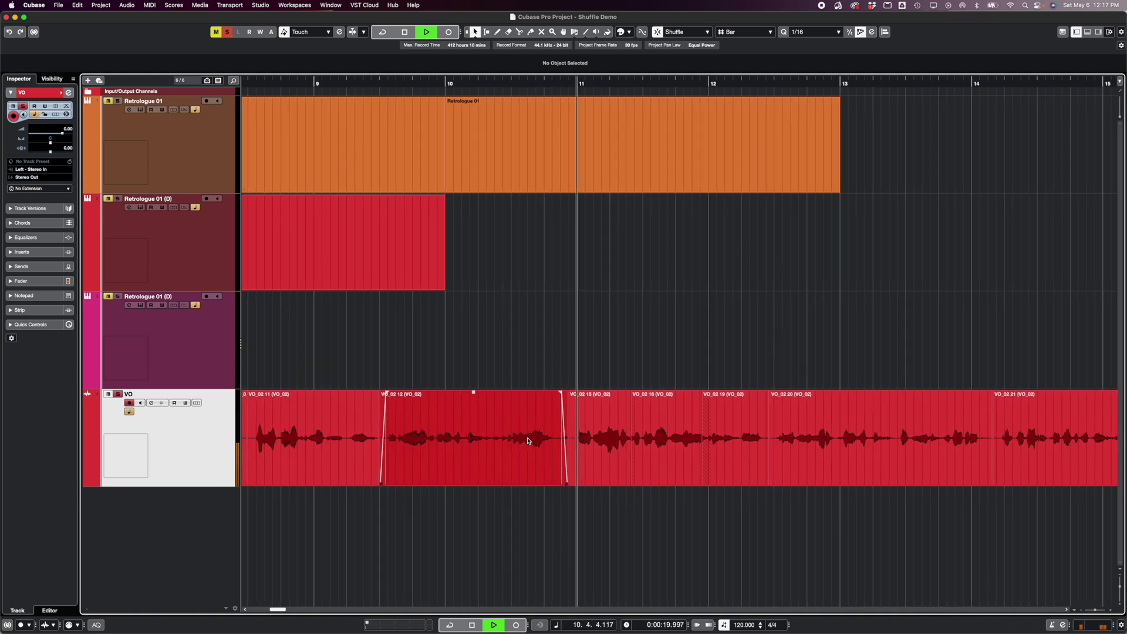
Set the playback position near bar 10 inside VO_02 12 and listen from there
{"action": "key", "text": "space"}
{"action": "left_click", "coordinate": [505, 449]}
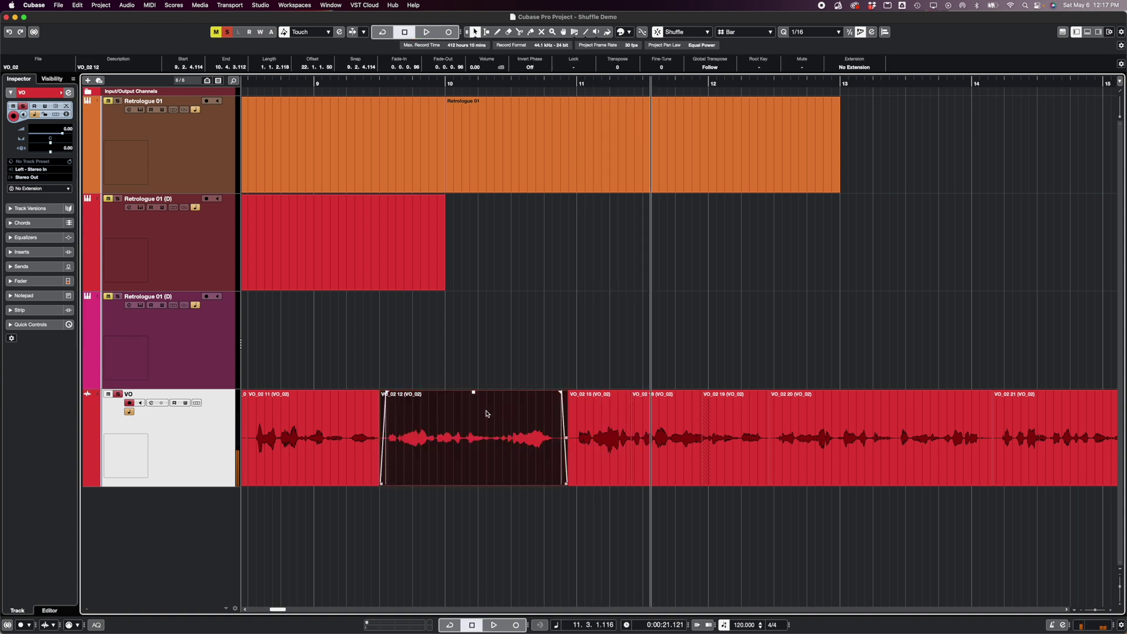
{"action": "left_click", "coordinate": [462, 379]}
{"action": "key", "text": "space"}
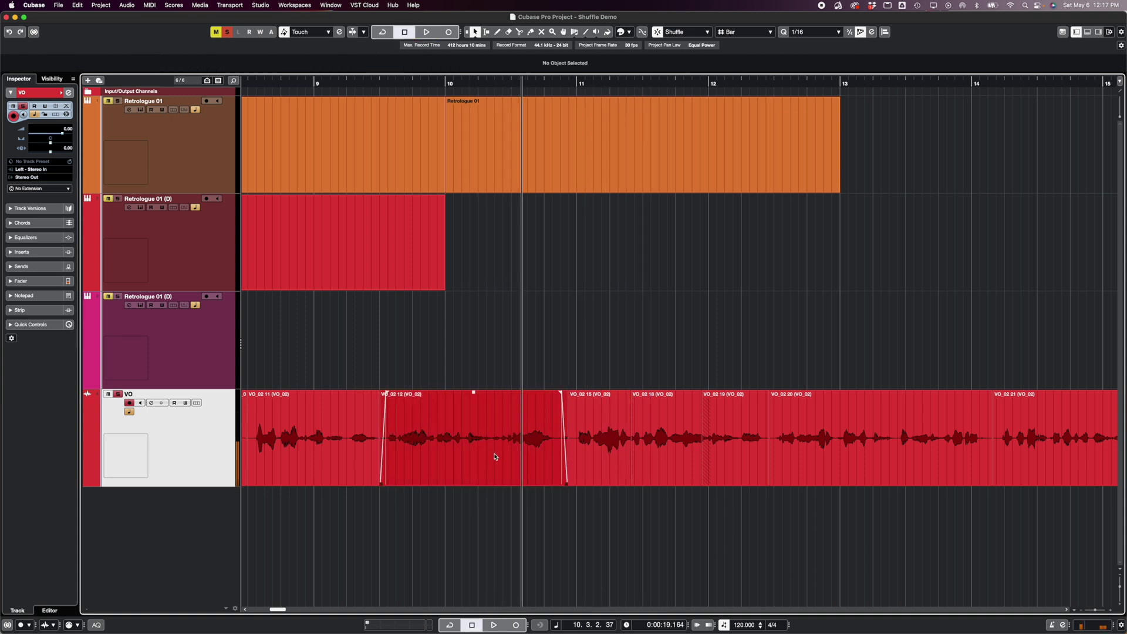
Split VO_02 12 at the playback position and delete its unwanted end piece
{"action": "left_click", "coordinate": [490, 451], "text": "alt"}
{"action": "key", "text": "Delete"}
{"action": "left_click", "coordinate": [450, 382]}
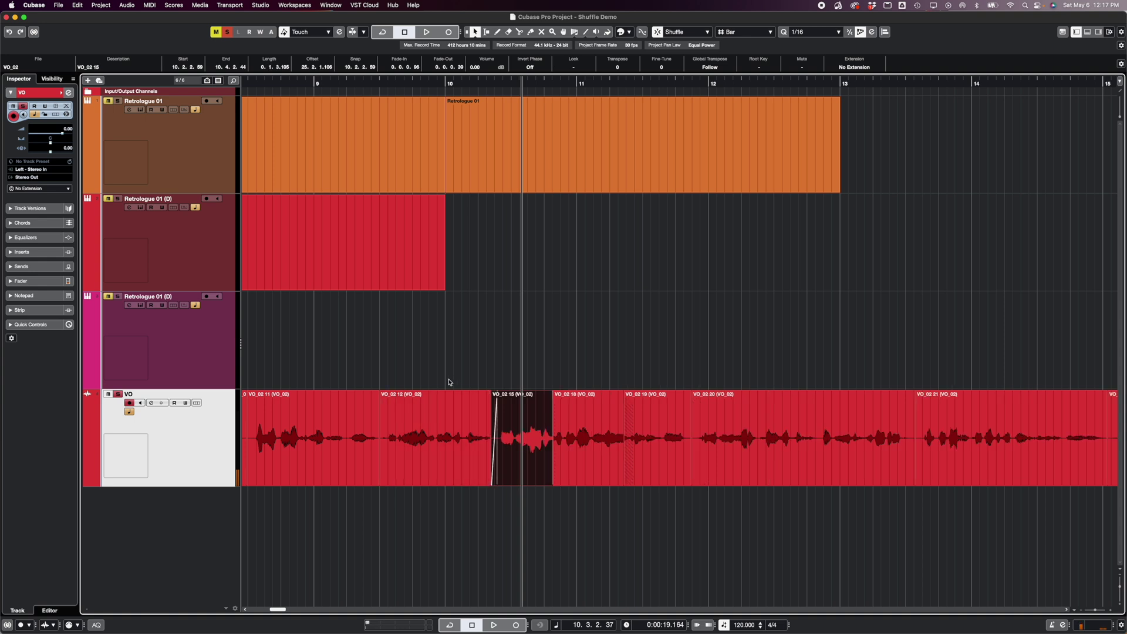
{"action": "key", "text": "space"}
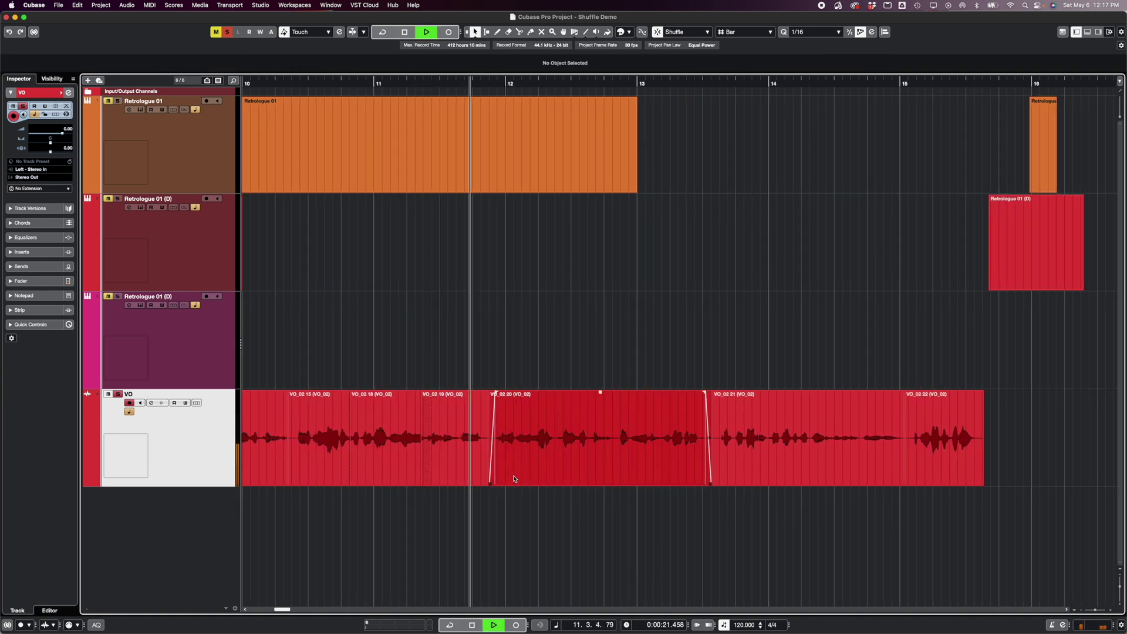
{"action": "scroll", "coordinate": [370, 456], "scroll_direction": "left", "scroll_amount": 3}
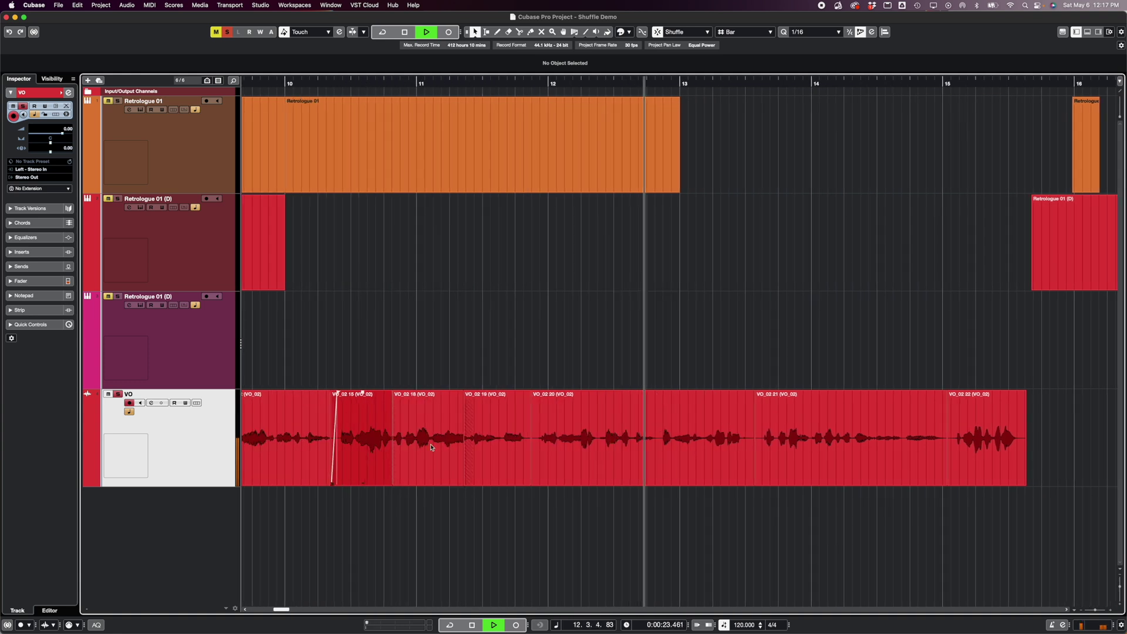